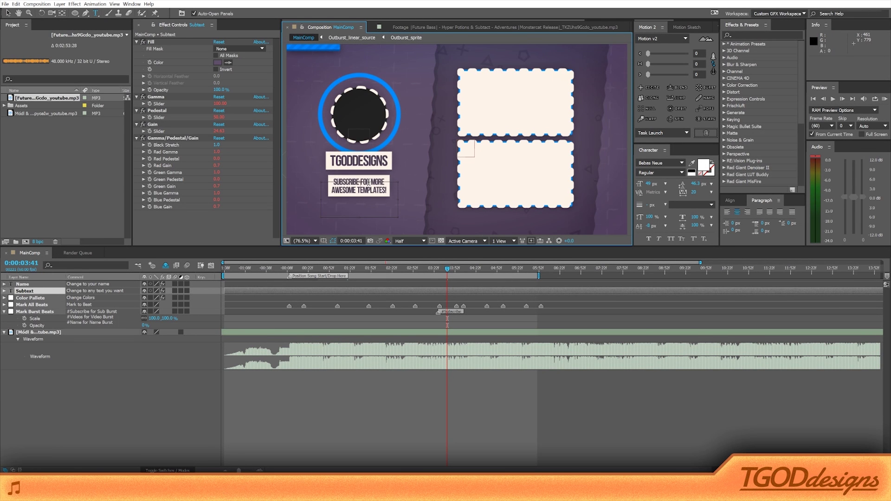
Step: Drag a beat keyframe earlier in the timeline, toward a dark background with orange accents
type("HEY")
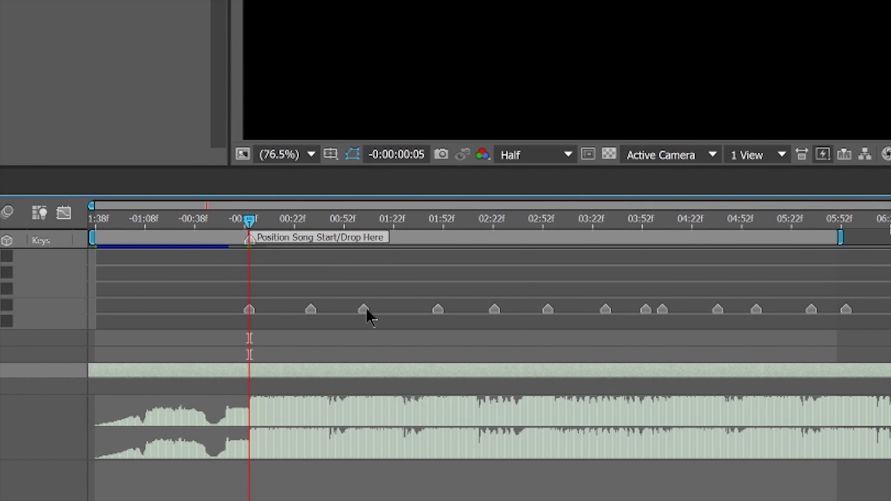
left_click_drag(495, 309, 419, 309)
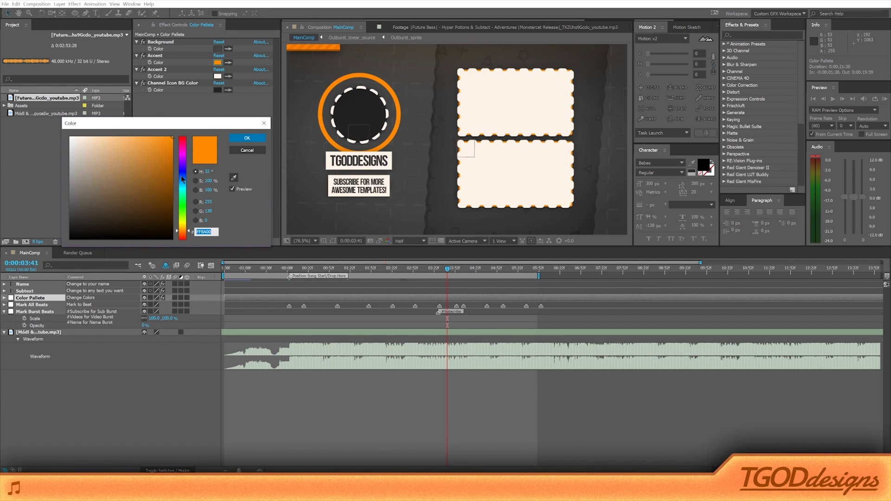
Step: Apply the chosen accent colour, then pick a purple for the template colour
left_click(185, 180)
key("Return")
left_click(218, 49)
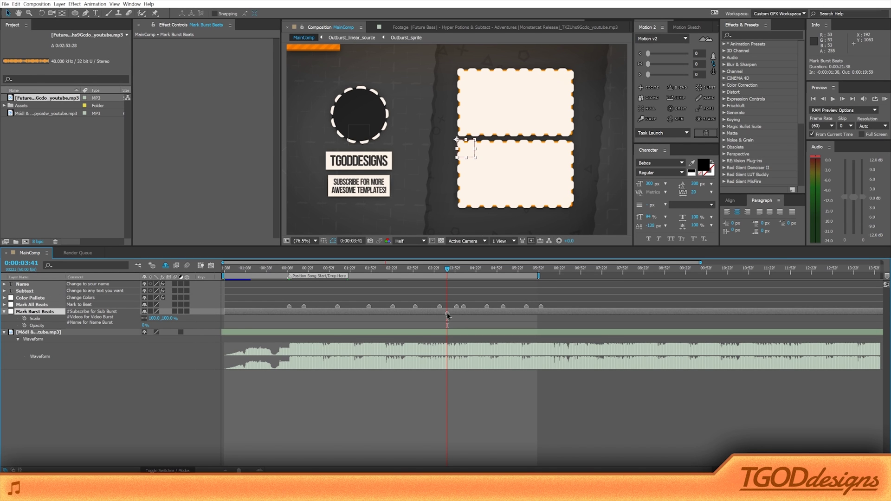
Step: Snap the subscribe burst marker to a beat and set the subtext to 'HEY THIS IS PRETTY COOL! CHECK THIS OUT!'
left_click_drag(447, 314, 439, 314)
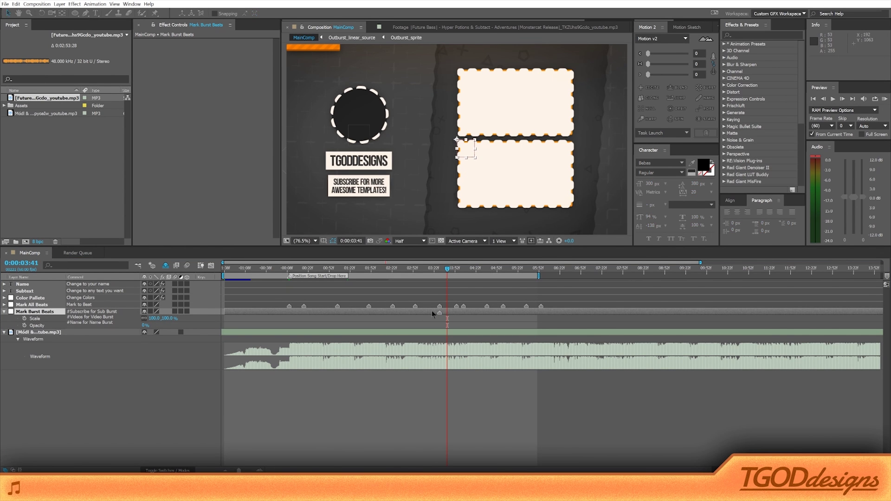
left_click(438, 313)
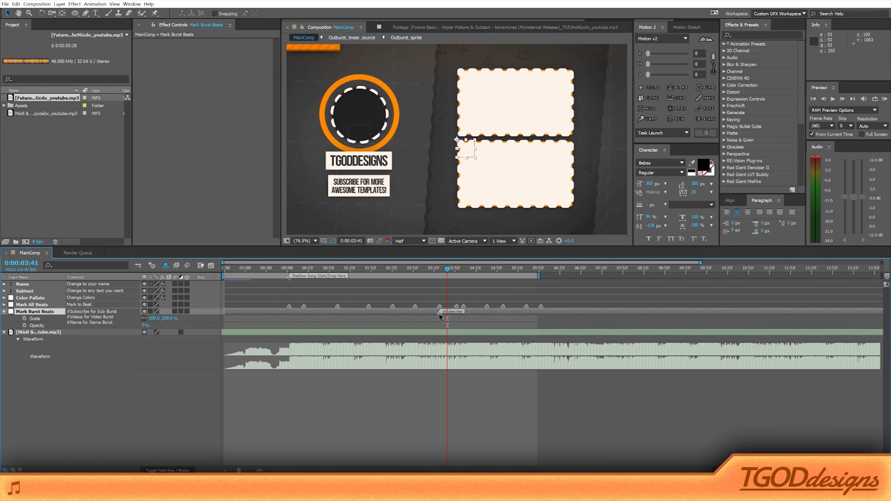
left_click(368, 182)
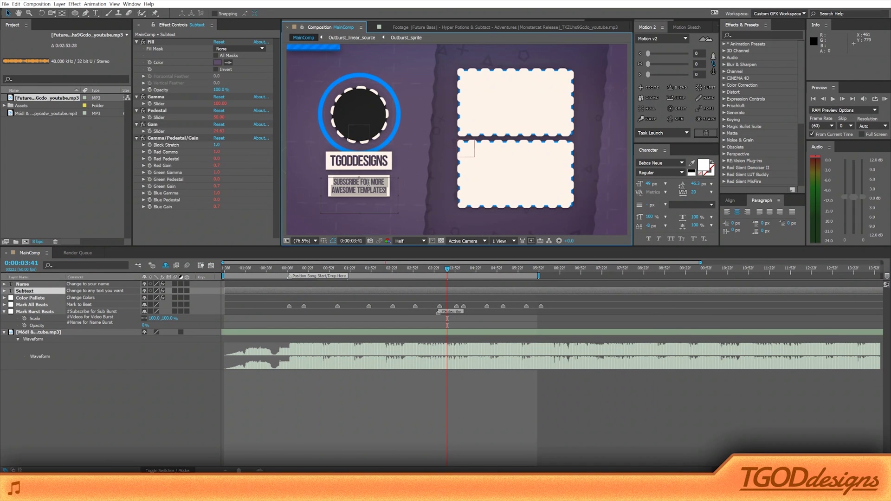
type("HEY THIS IS PRETTY COOL! CHECK THIS OUT!")
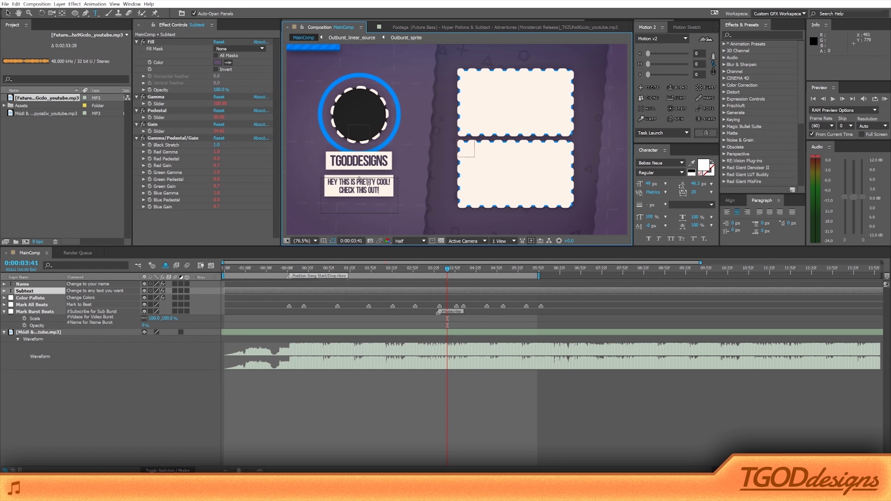
key("Escape")
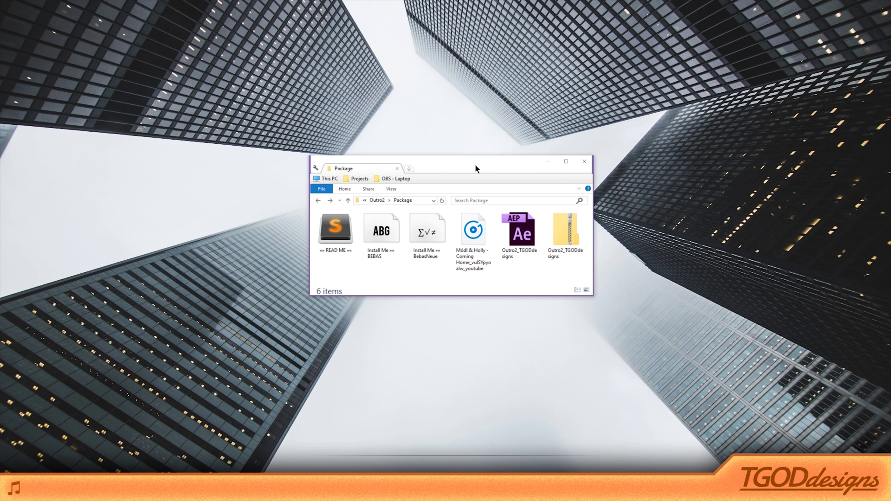
left_click_drag(336, 273, 492, 267)
left_click(571, 239)
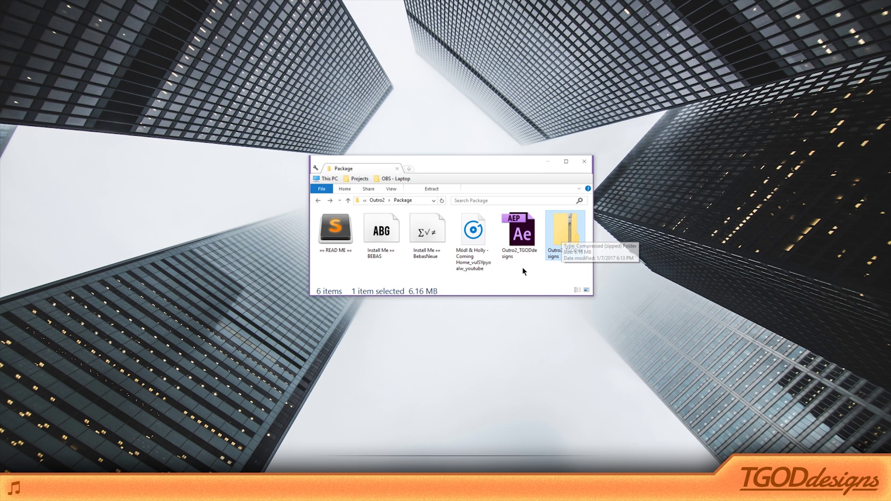
right_click(563, 232)
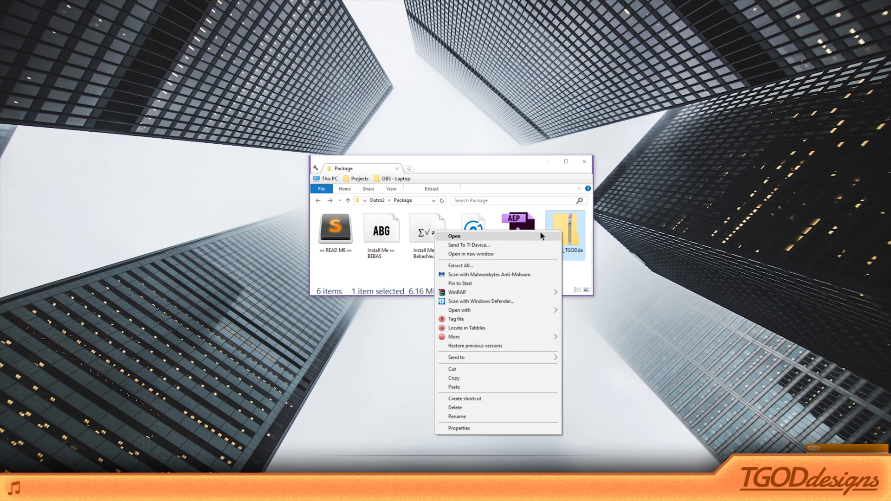
left_click(576, 217)
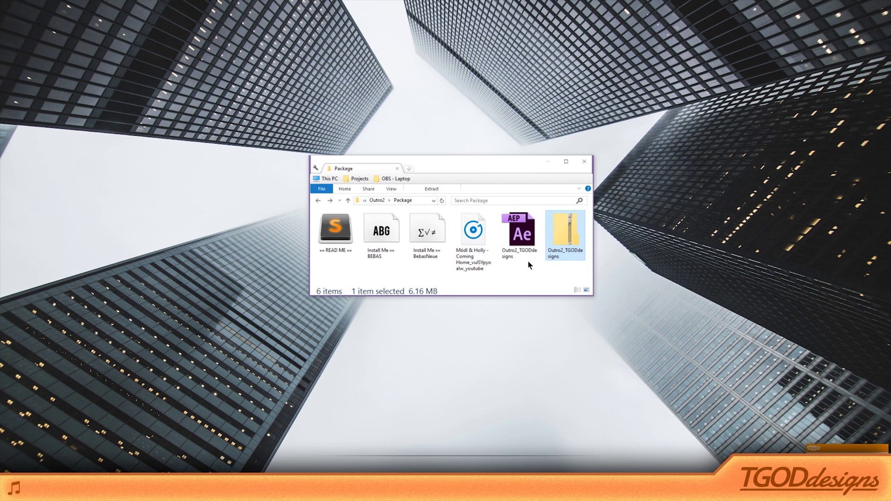
left_click_drag(528, 260, 337, 226)
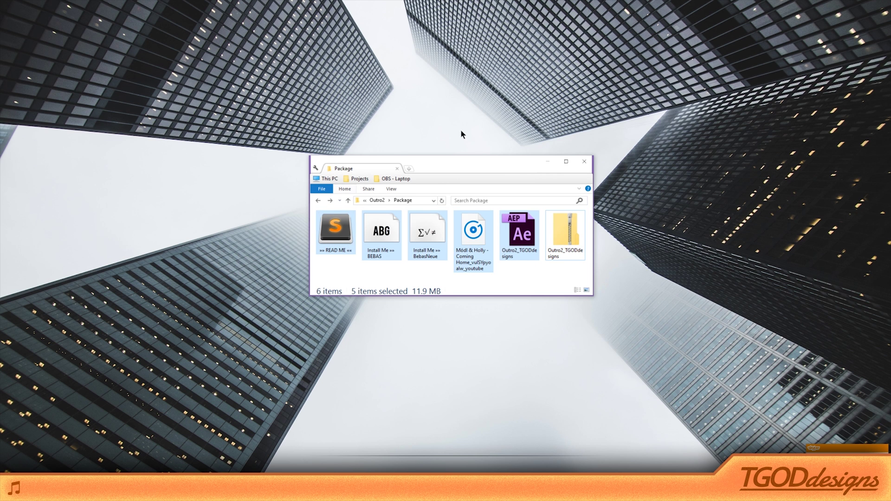
left_click(428, 274)
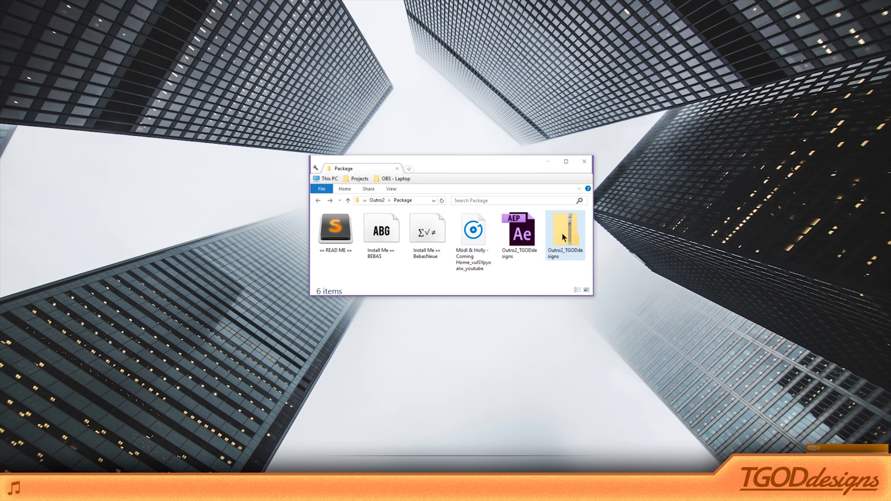
left_click_drag(524, 273, 324, 217)
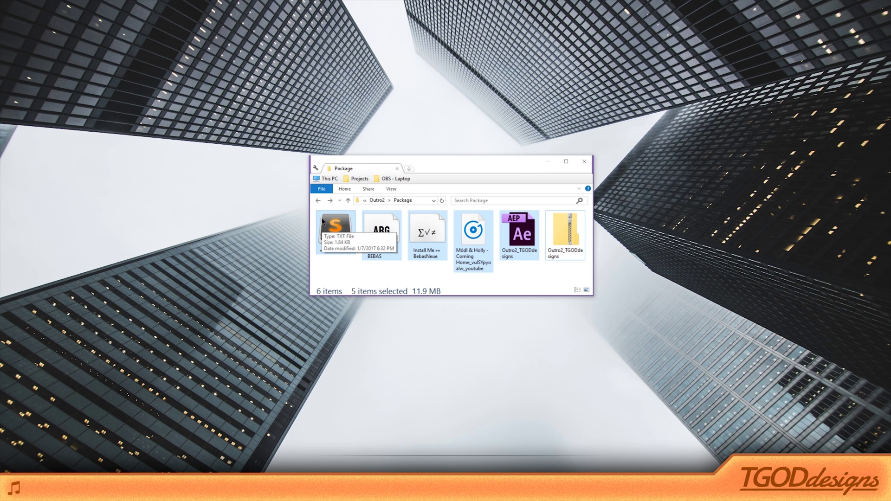
left_click(432, 273)
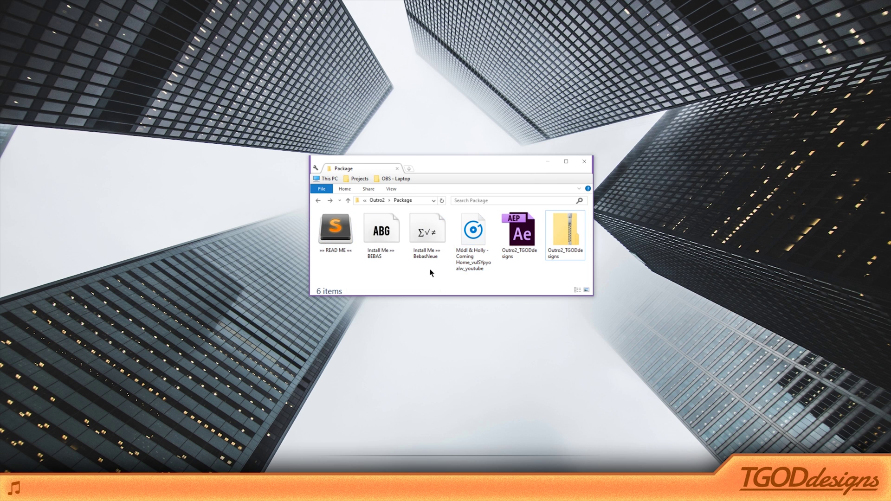
left_click(519, 248)
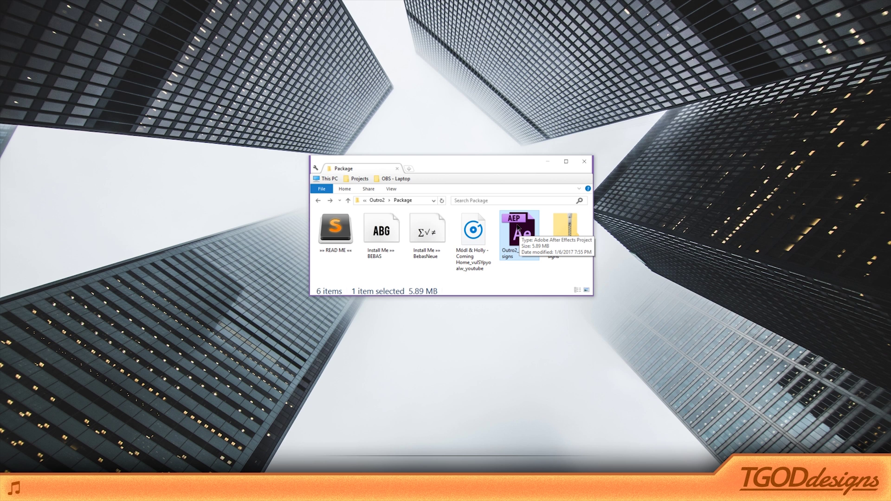
left_click(475, 242)
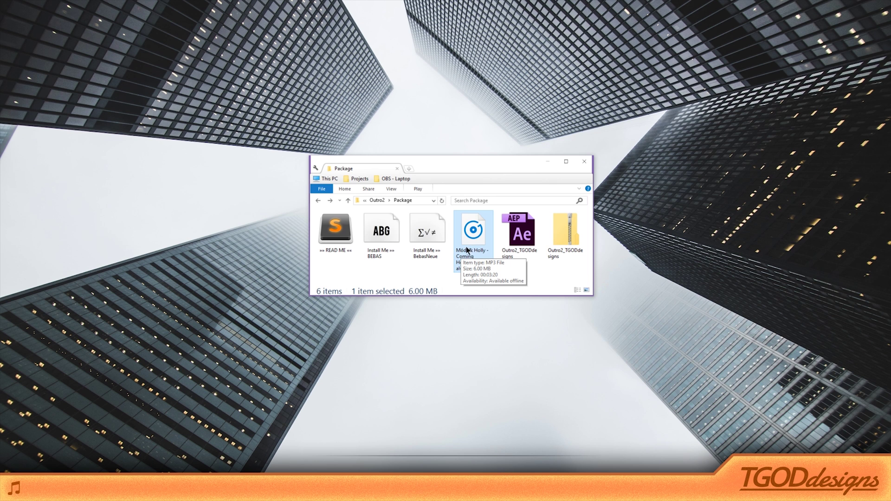
left_click_drag(431, 279, 379, 235)
left_click(418, 272)
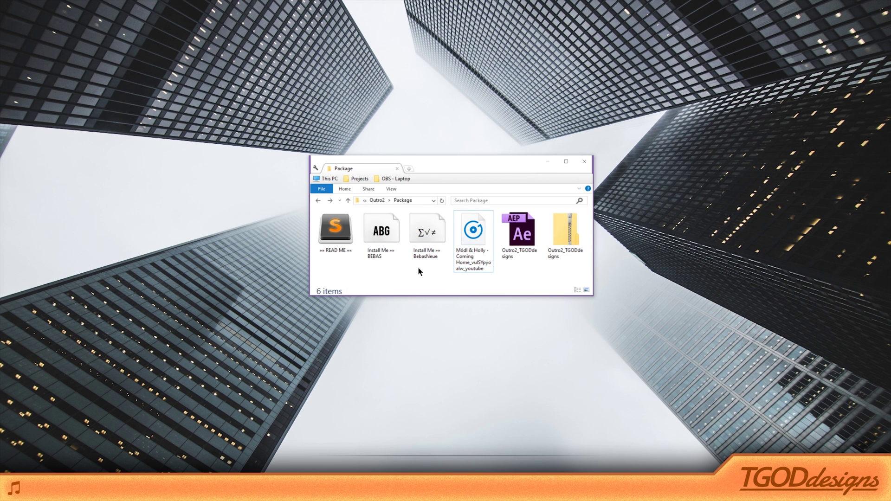
left_click(535, 239)
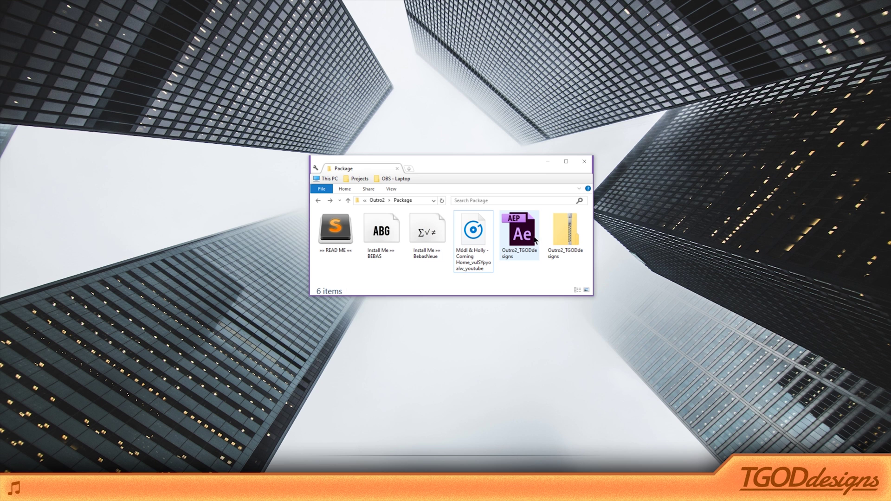
double_click(431, 235)
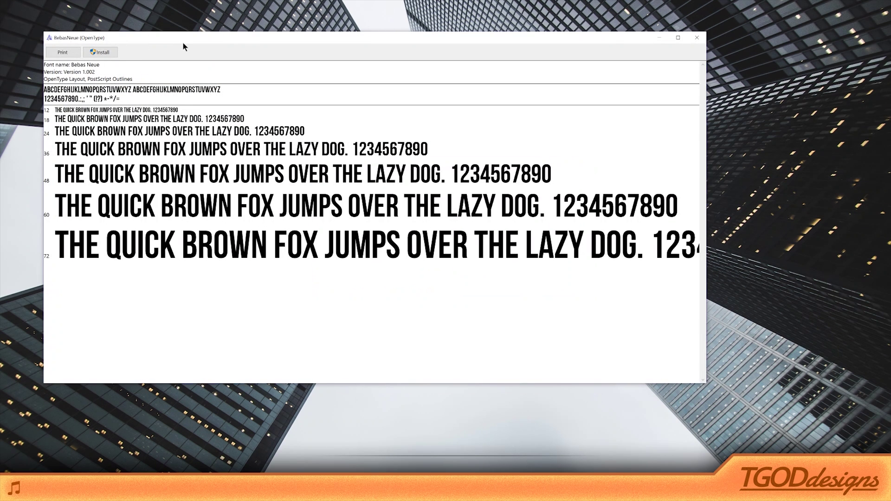
left_click_drag(184, 47, 316, 66)
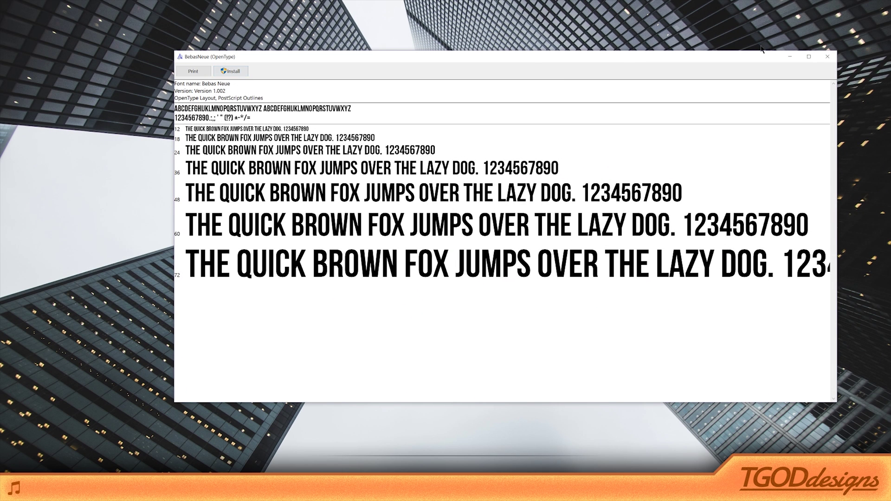
left_click(828, 56)
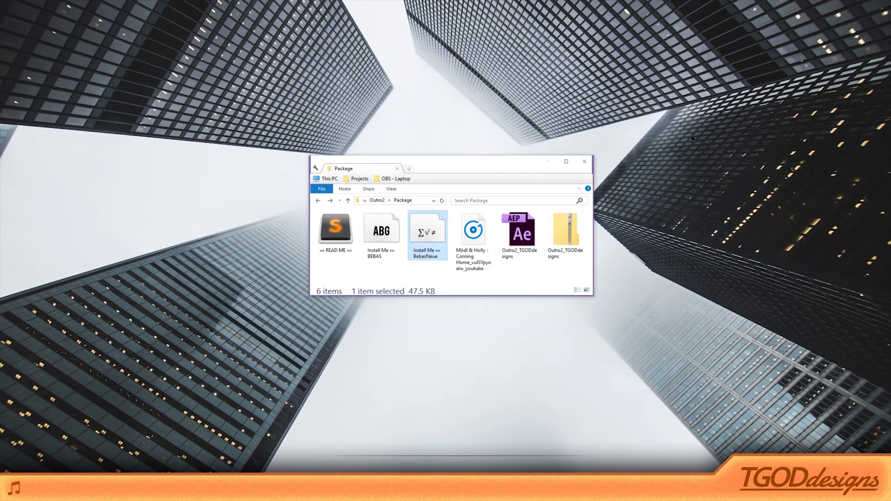
left_click(404, 271)
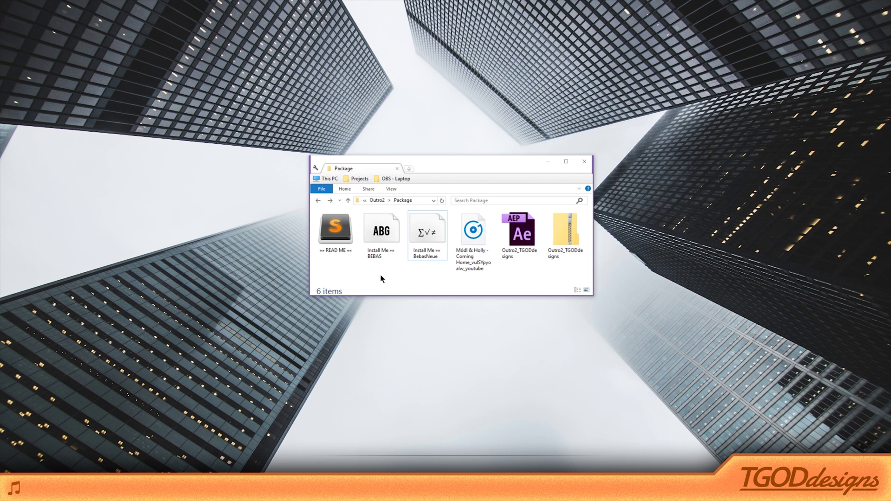
left_click(345, 251)
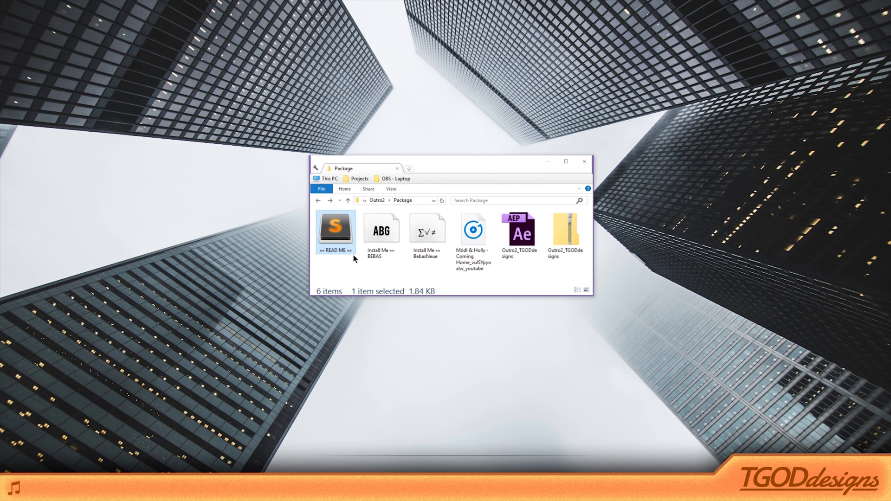
left_click(522, 270)
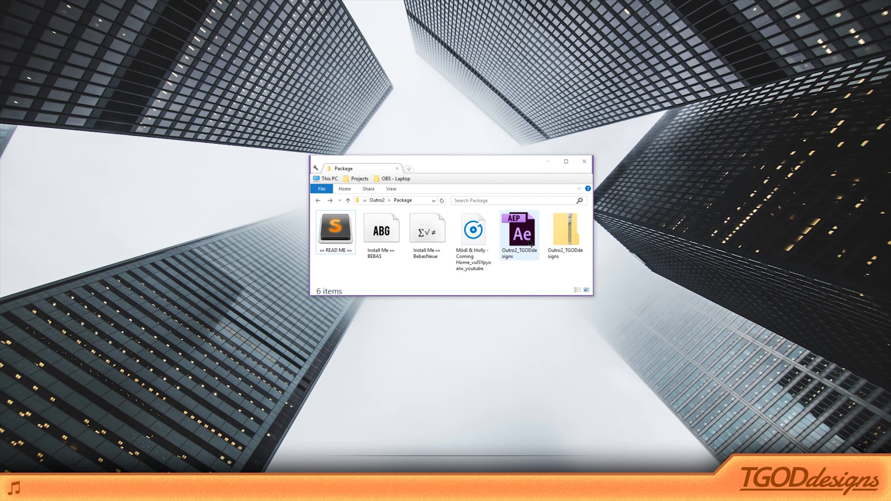
left_click(524, 255)
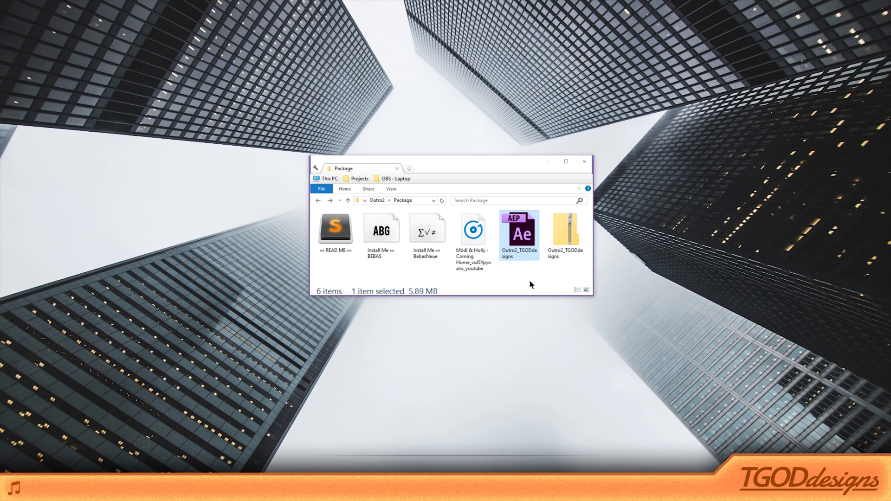
Step: Select the Outro2_TGODdesigns.aep project file in the Package folder
left_click(529, 280)
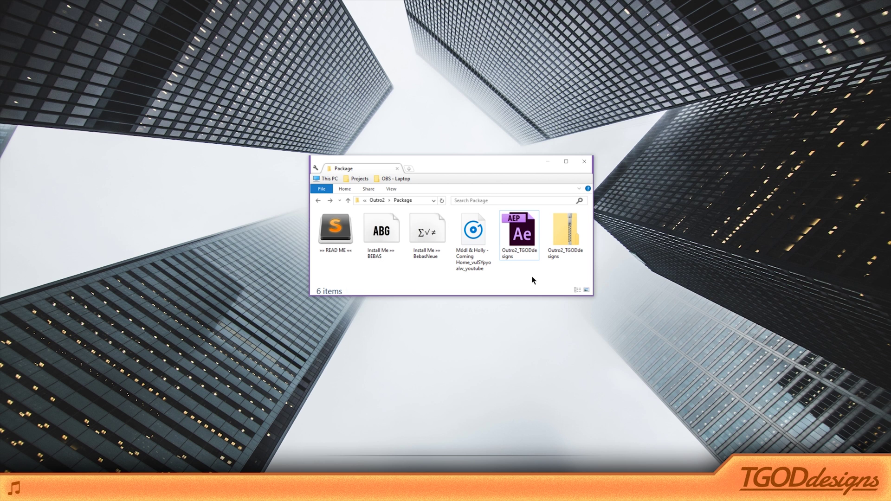
left_click(518, 232)
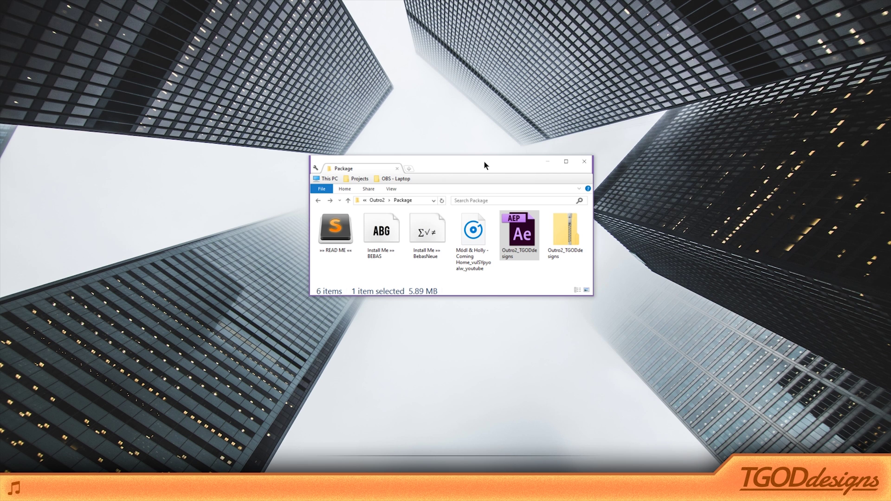
left_click(542, 248)
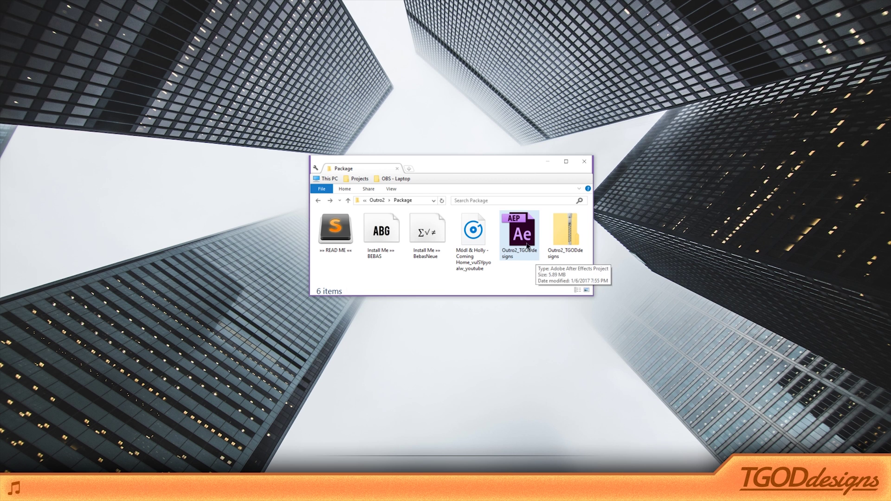
left_click_drag(534, 279, 518, 241)
Step: Launch Outro2_TGODdesigns.aep in After Effects so MainComp and its song timeline load
double_click(511, 238)
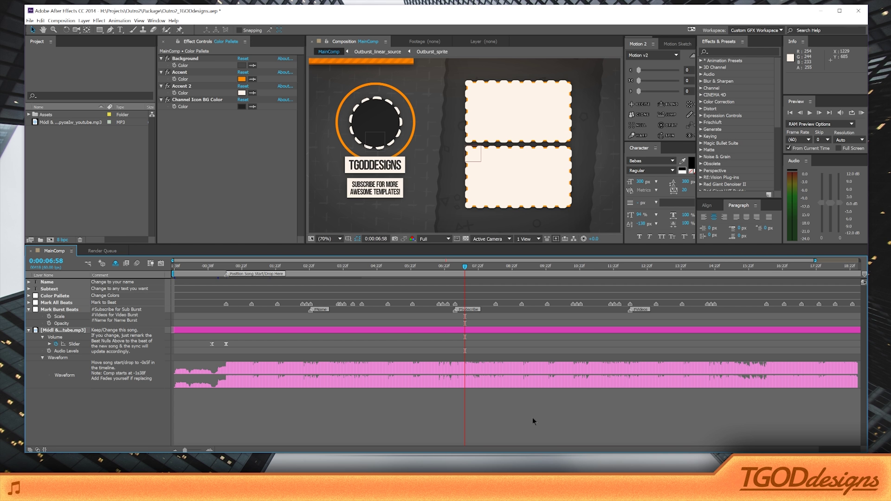
Step: Glance at the File menu's Save As options, then set the current time to 0:00:01:27
left_click(31, 21)
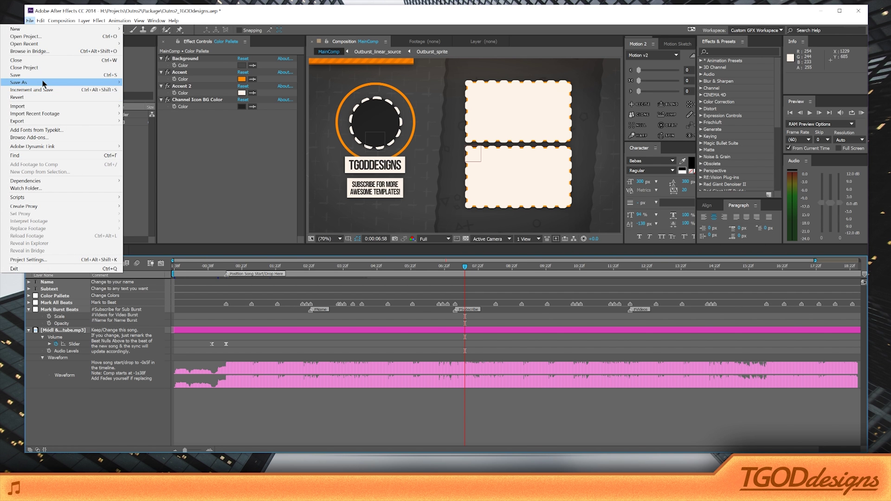
mouse_move(43, 83)
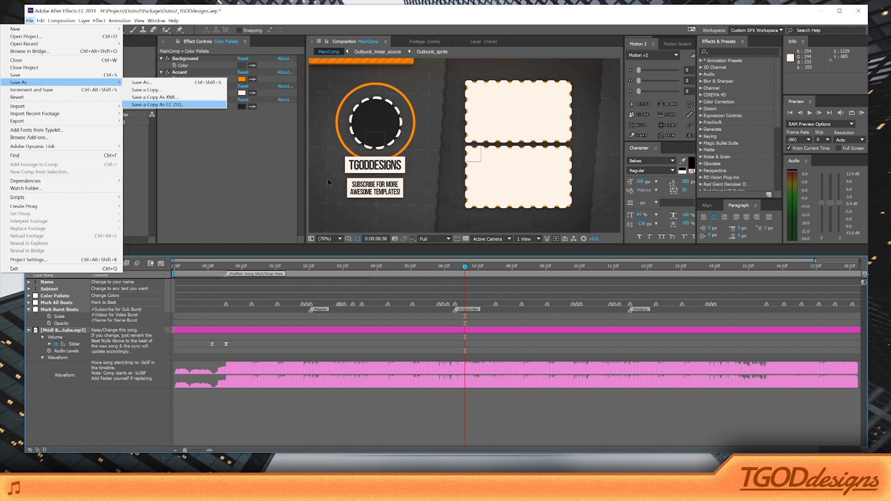
left_click(448, 403)
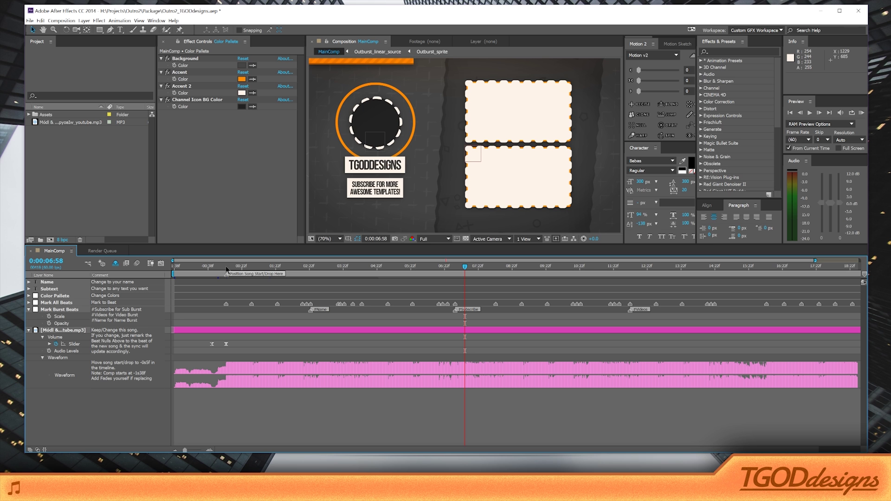
left_click(227, 268)
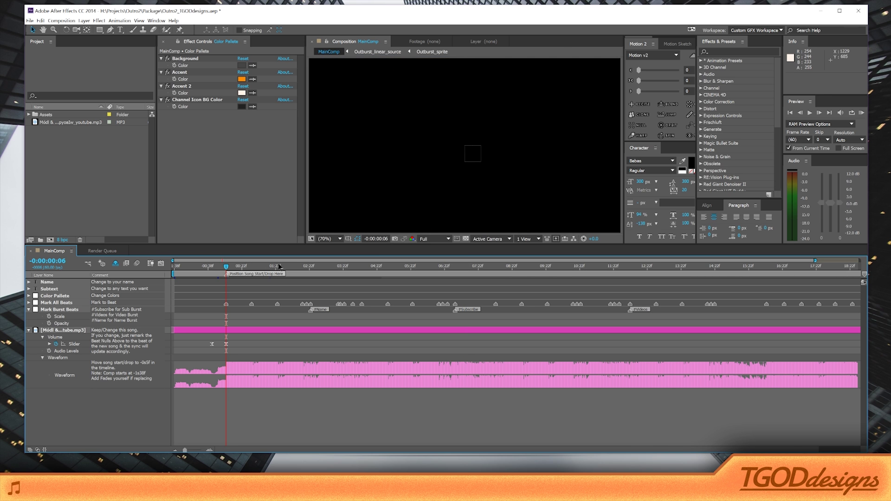
left_click(279, 266)
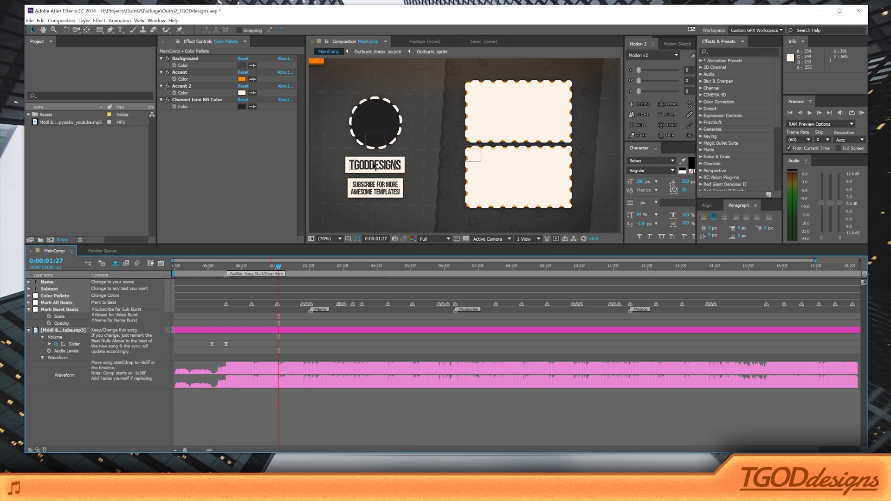
Step: Replace the TGODDESIGNS name text with NAME and deselect the layer
double_click(373, 166)
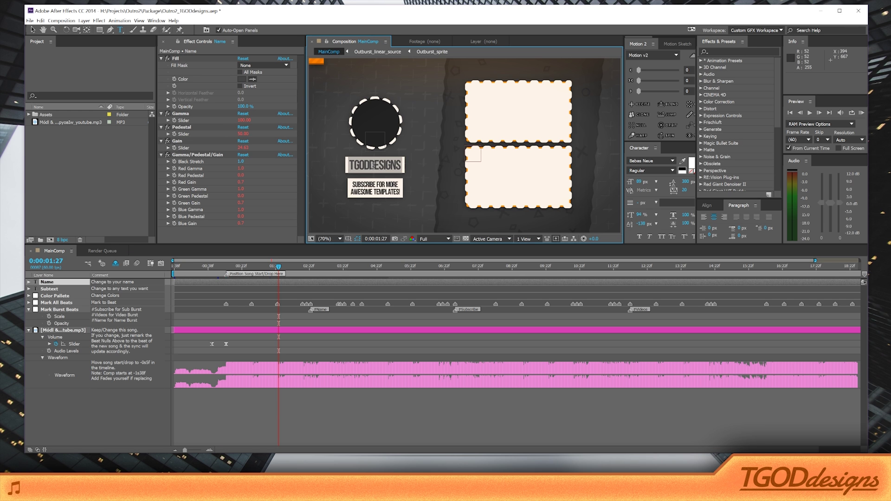
left_click(360, 166)
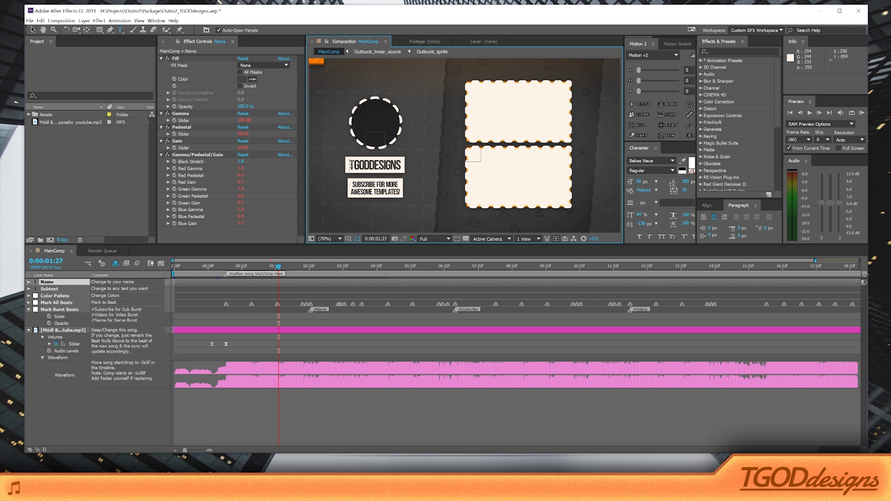
left_click_drag(351, 166, 420, 165)
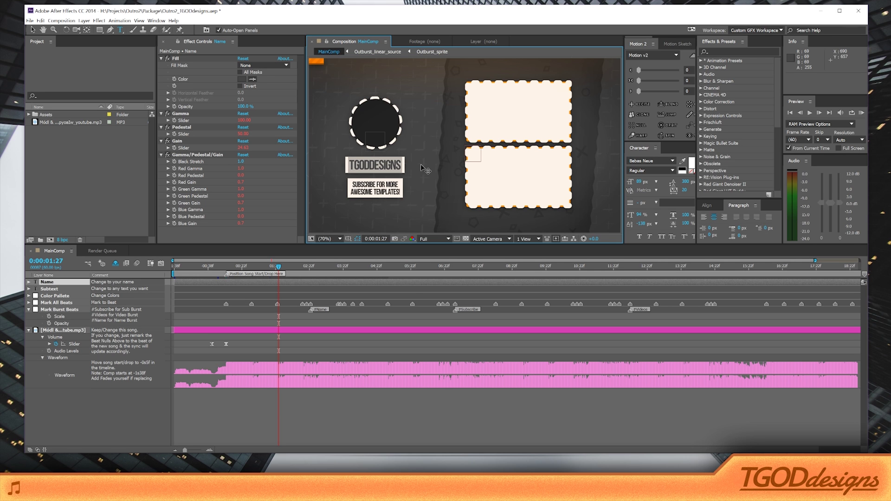
type("NM")
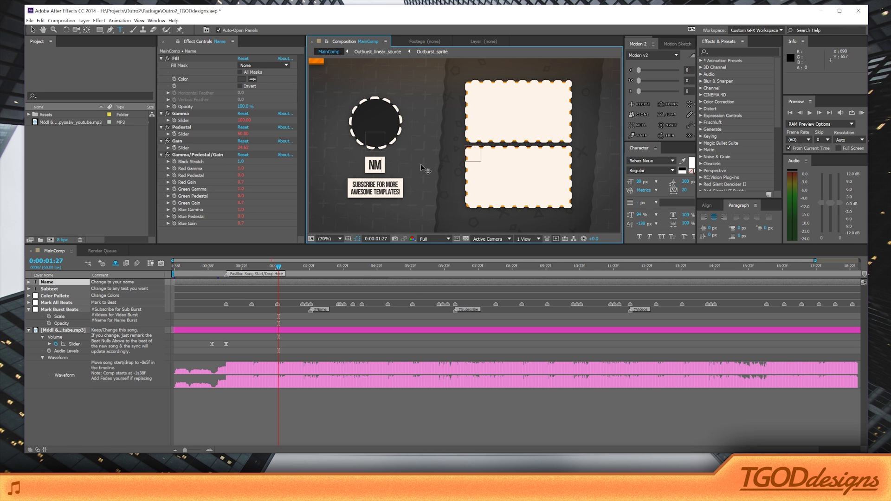
key("BackSpace")
type("AME")
key("KP_Enter")
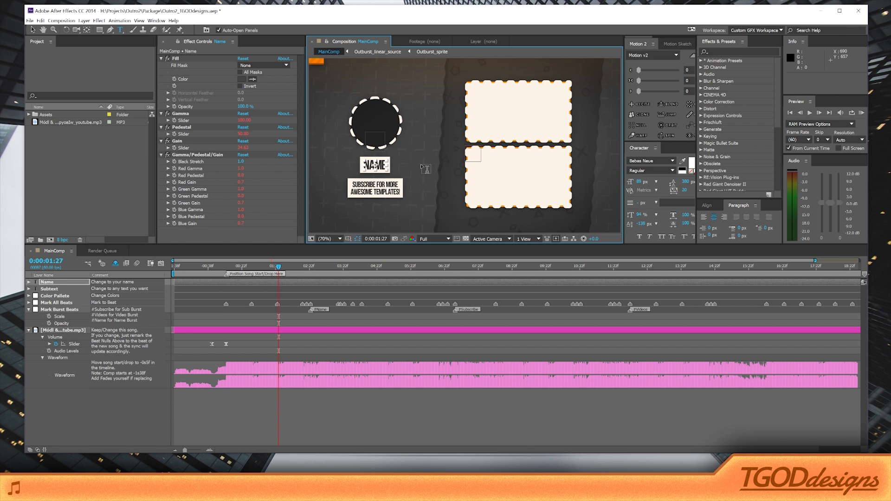
left_click(33, 30)
left_click(438, 411)
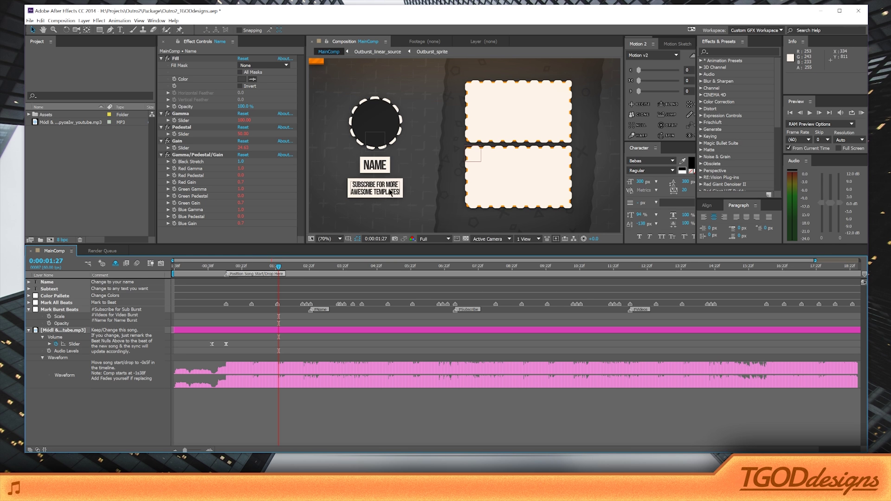
double_click(374, 197)
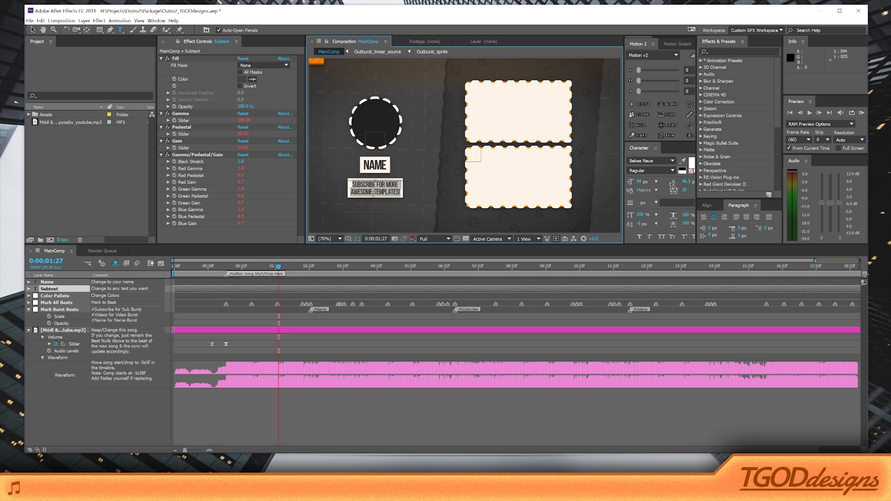
key("BackSpace")
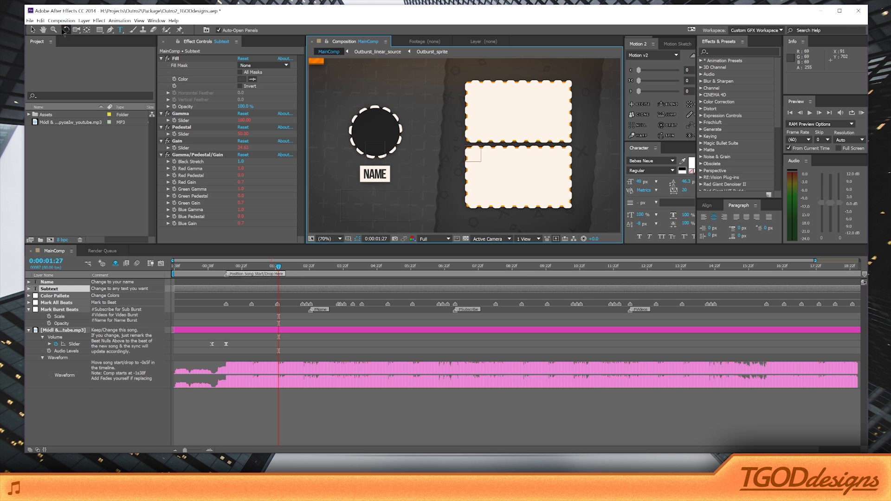
left_click(32, 30)
left_click(442, 414)
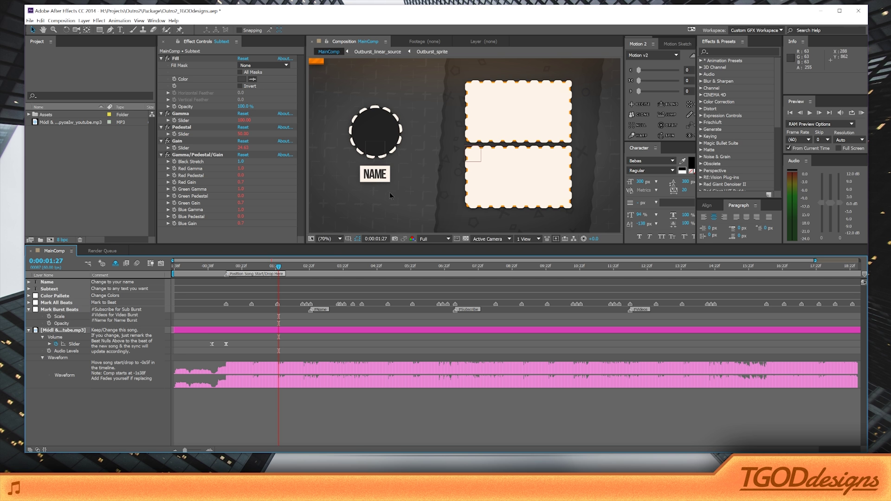
left_click(372, 191)
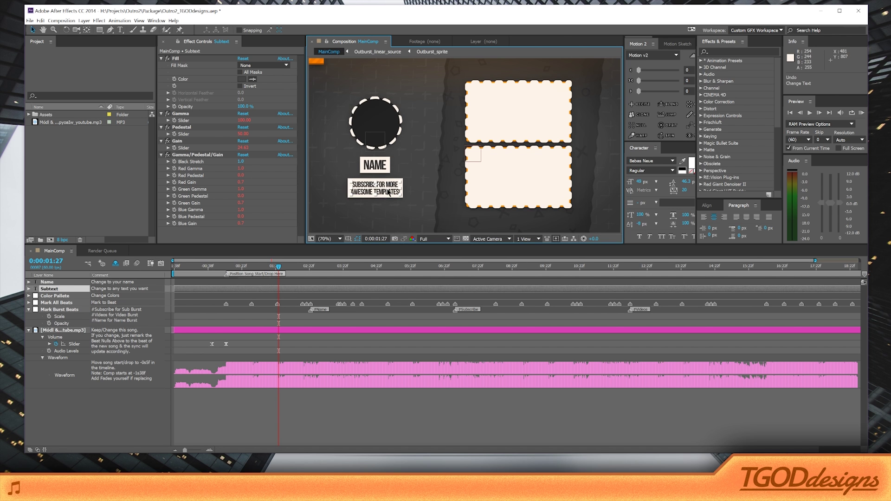
Step: Replace the subscribe subtext with HEY THERE and deselect it
double_click(385, 191)
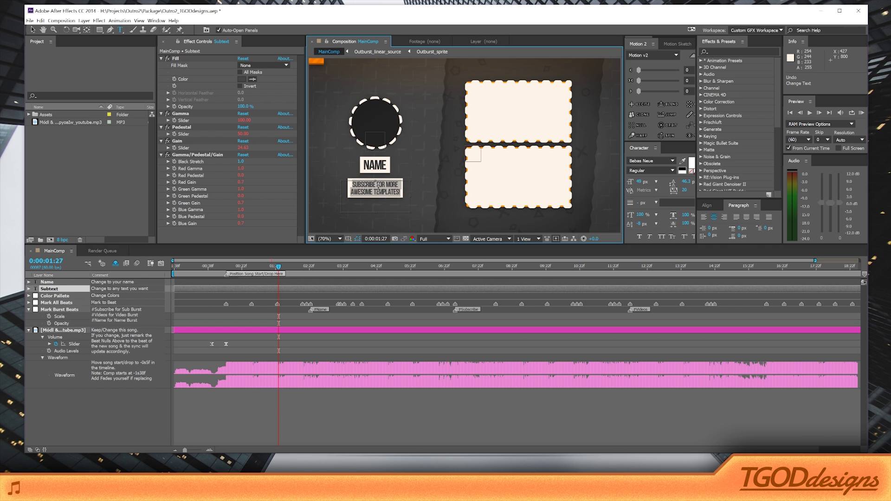
key("BackSpace")
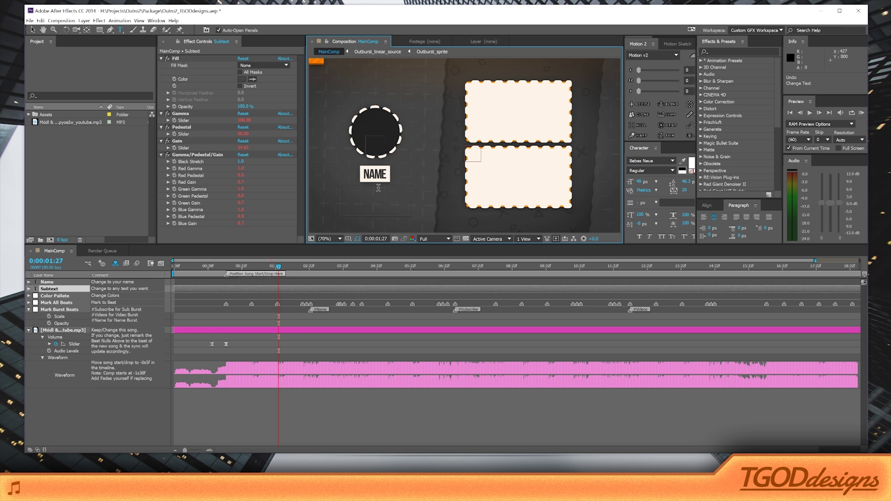
type("HEY THERE")
key("Escape")
key("v")
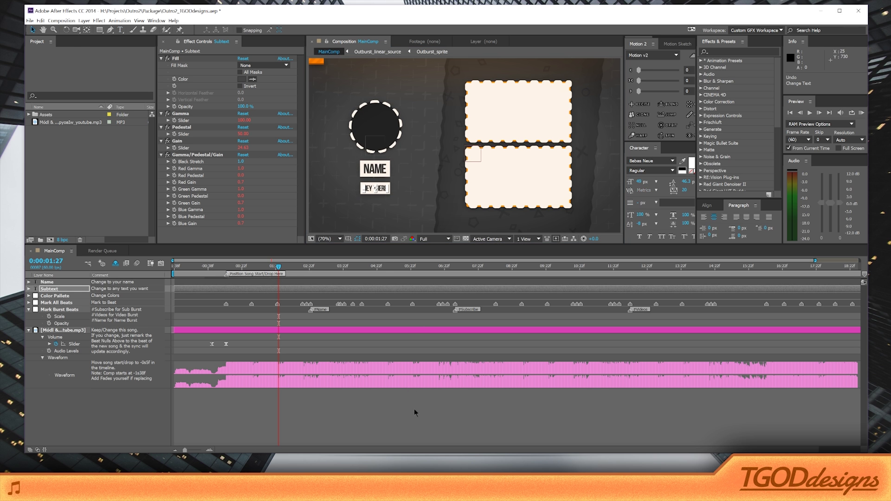
left_click(414, 408)
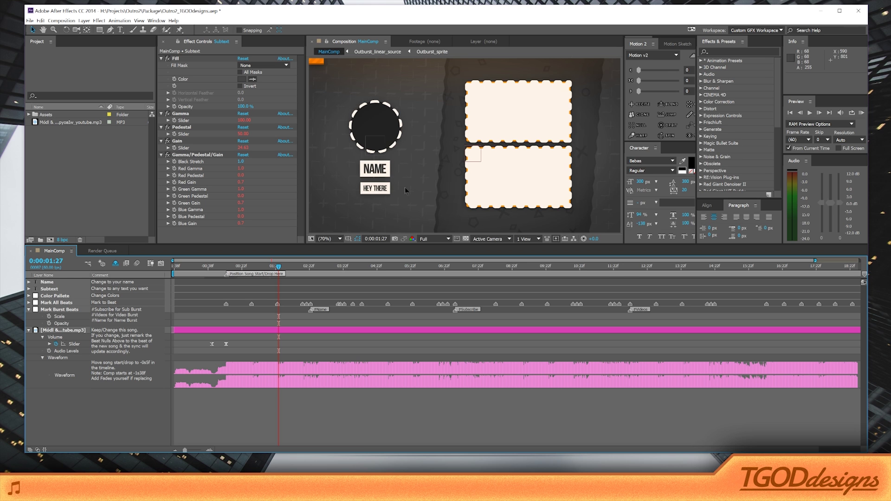
Step: Paste LIKE THIS VIDEO over the HEY THERE subtext and deselect it
double_click(376, 189)
double_click(376, 189)
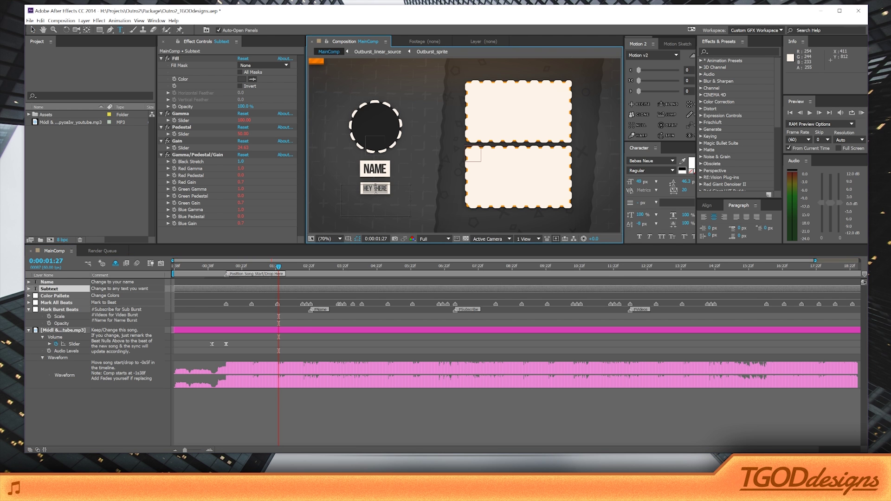
left_click(376, 189)
key("ctrl+a")
type("LIKE THE VIDEO")
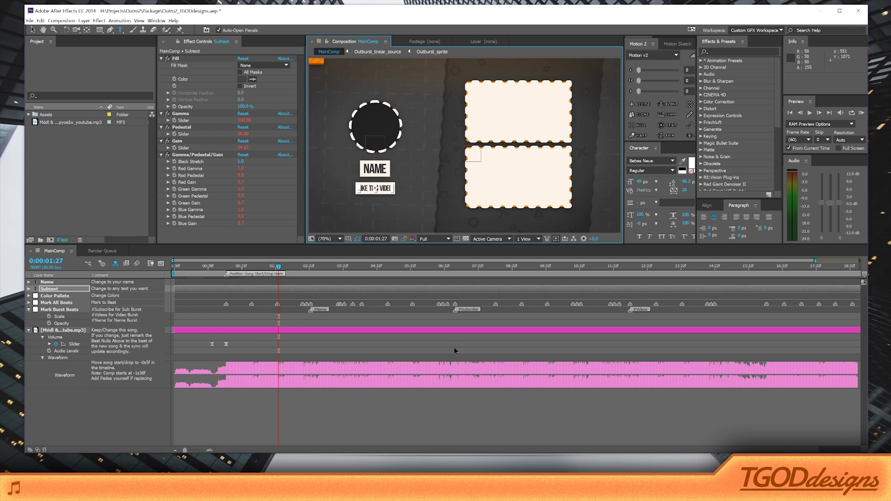
left_click(452, 408)
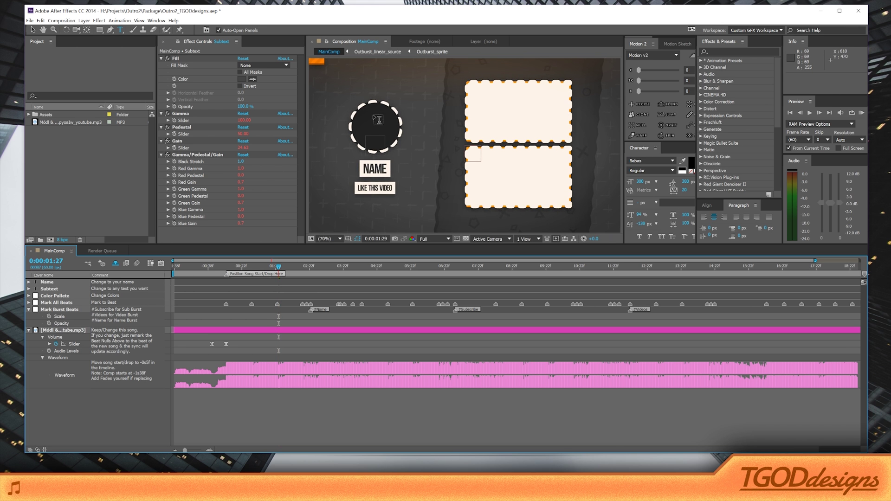
key("v")
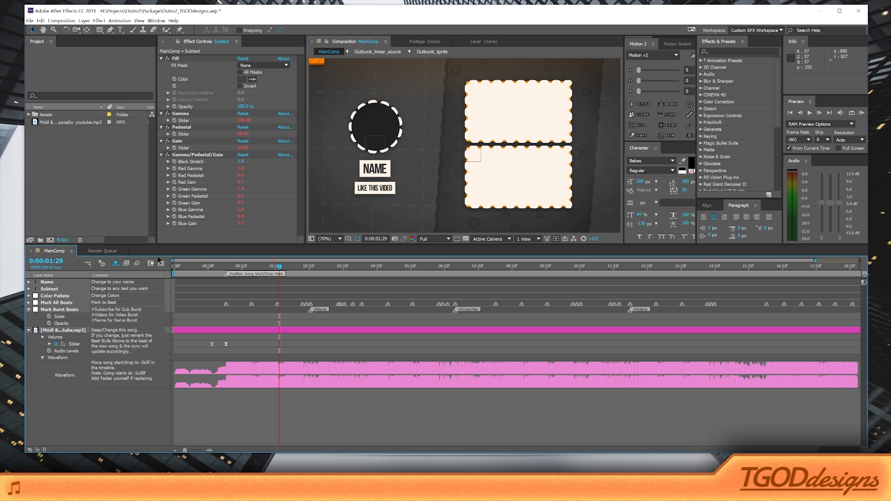
Step: Set the Color Pallete Background colour to a dark muted tan (787061), replacing blue-grey
left_click(66, 297)
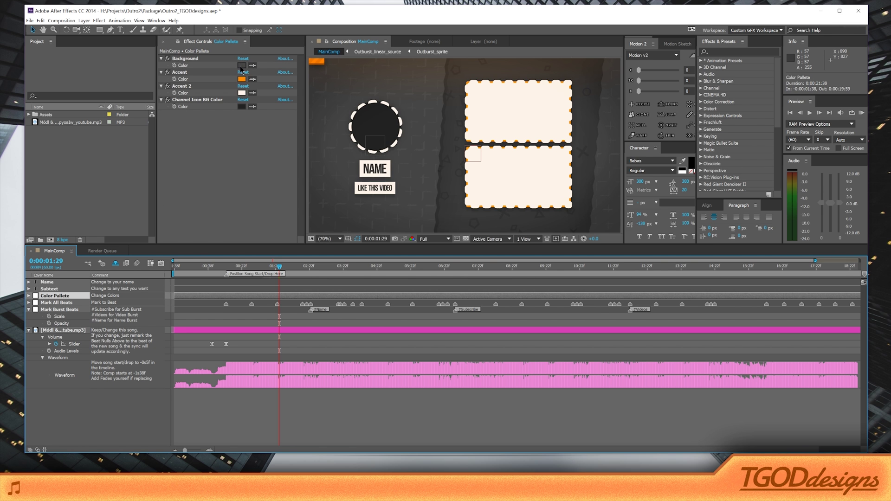
left_click(242, 80)
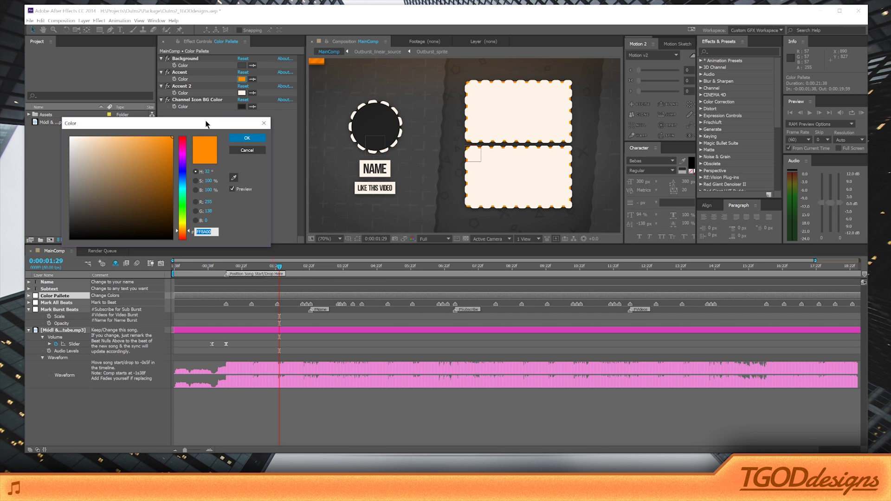
left_click(264, 123)
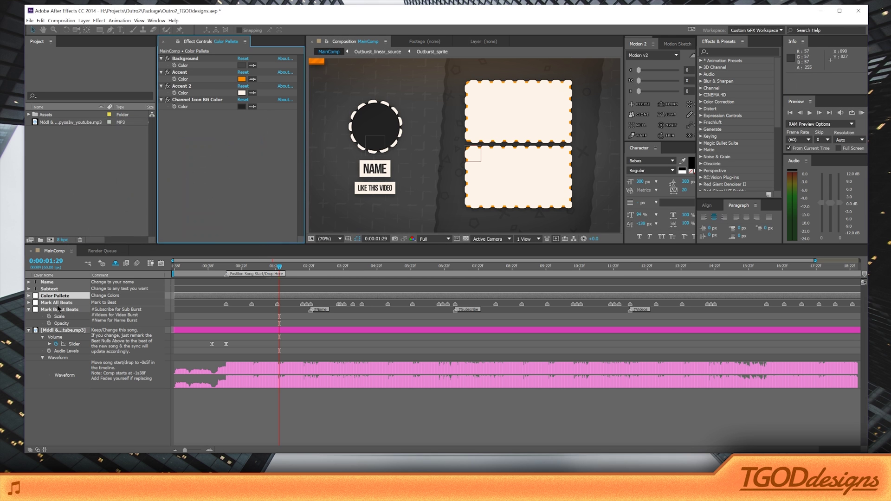
left_click(242, 65)
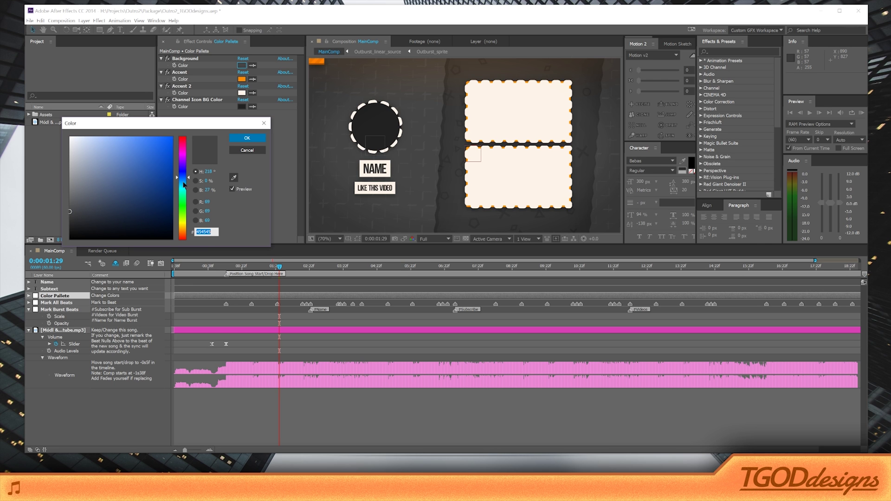
type("9AA0AC")
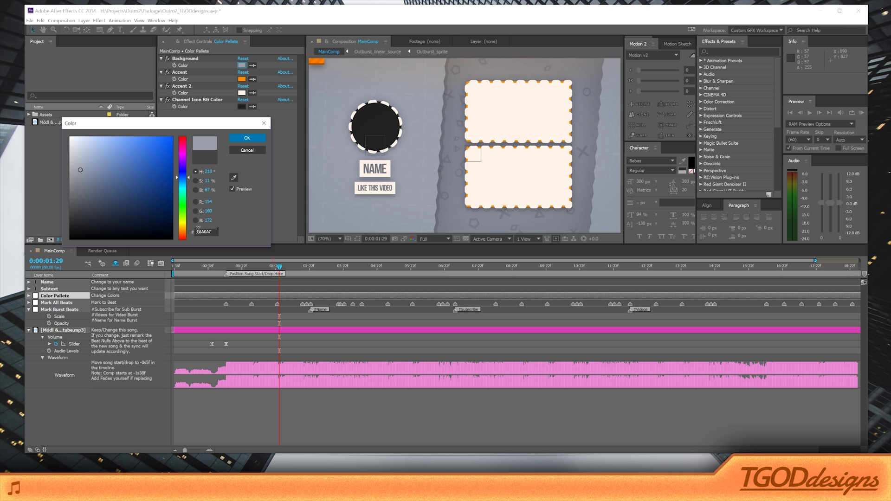
left_click(77, 153)
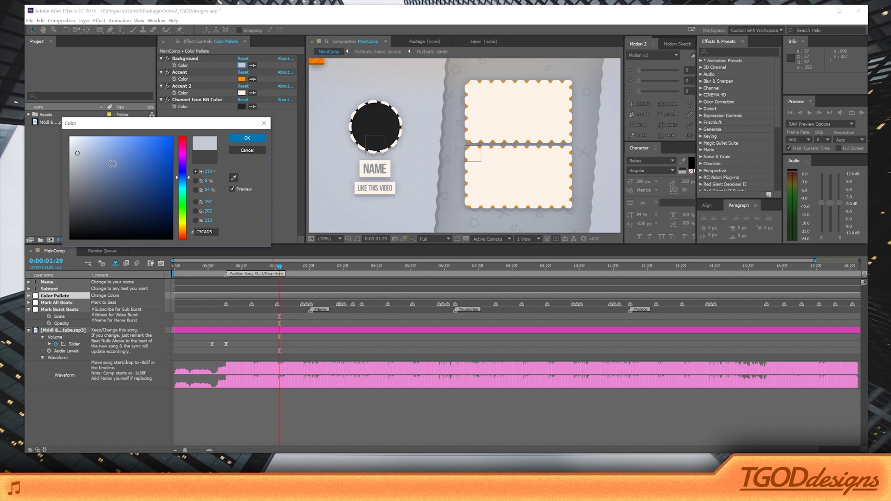
left_click(88, 178)
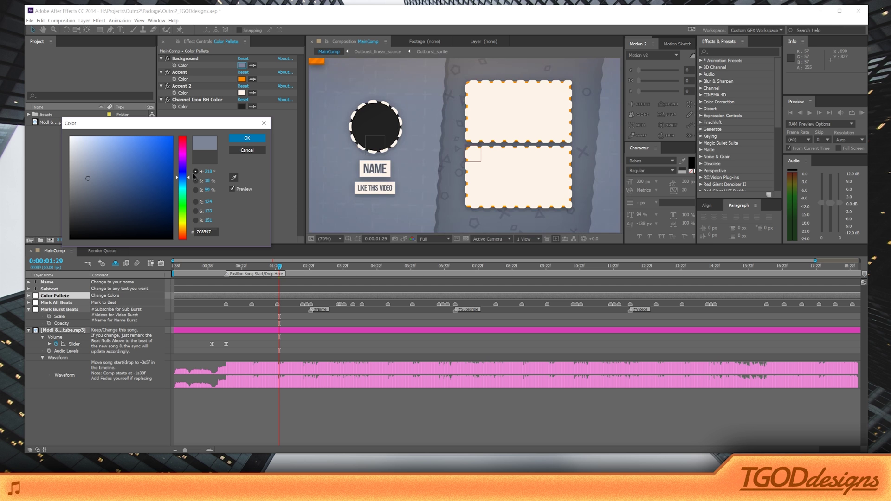
left_click(183, 229)
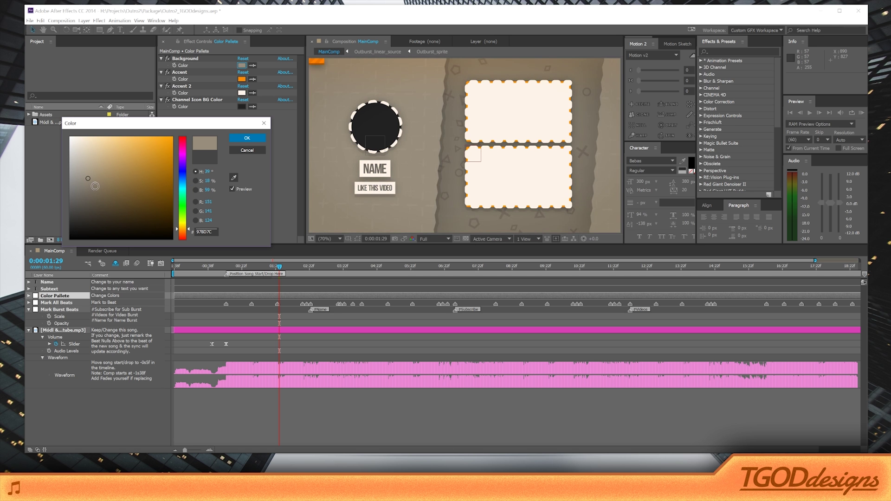
left_click(89, 190)
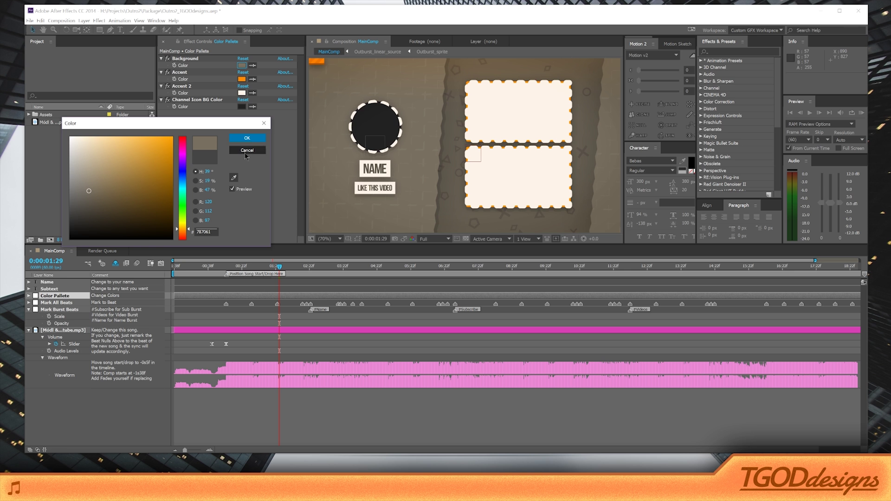
left_click(247, 139)
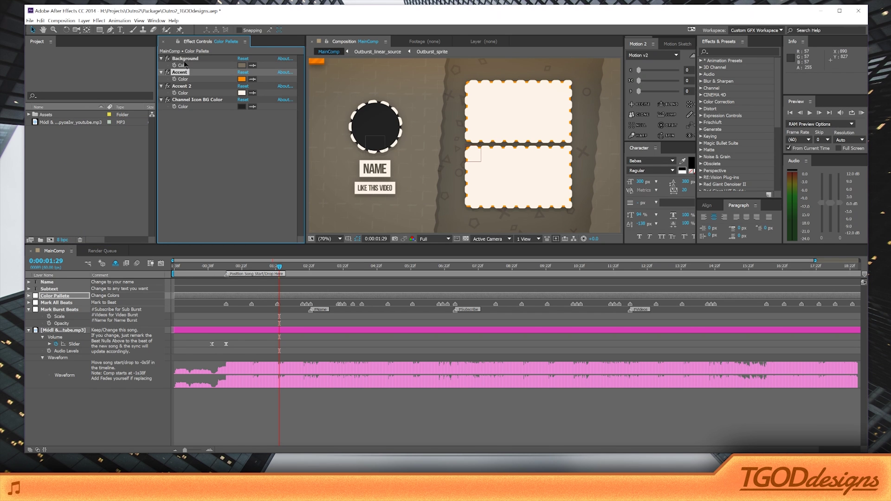
Step: After trying green and cyan, set the Accent colour to magenta E300FF
left_click(210, 73)
left_click(242, 79)
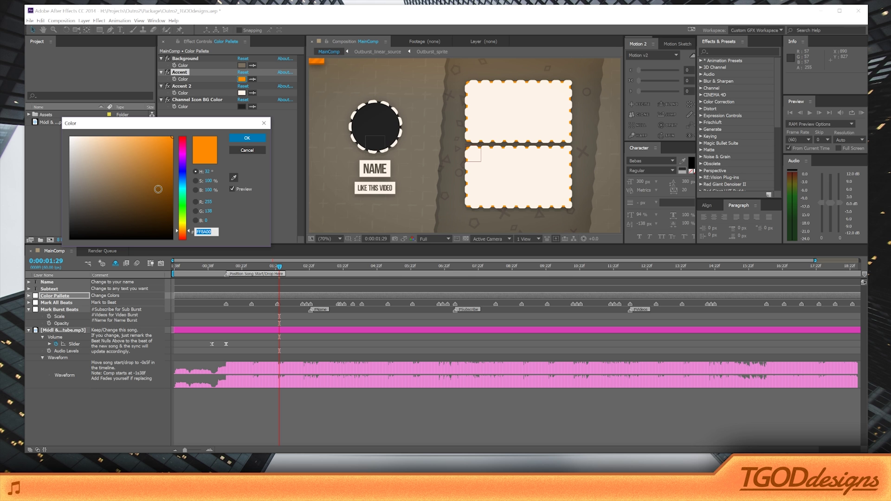
left_click(183, 200)
left_click(184, 190)
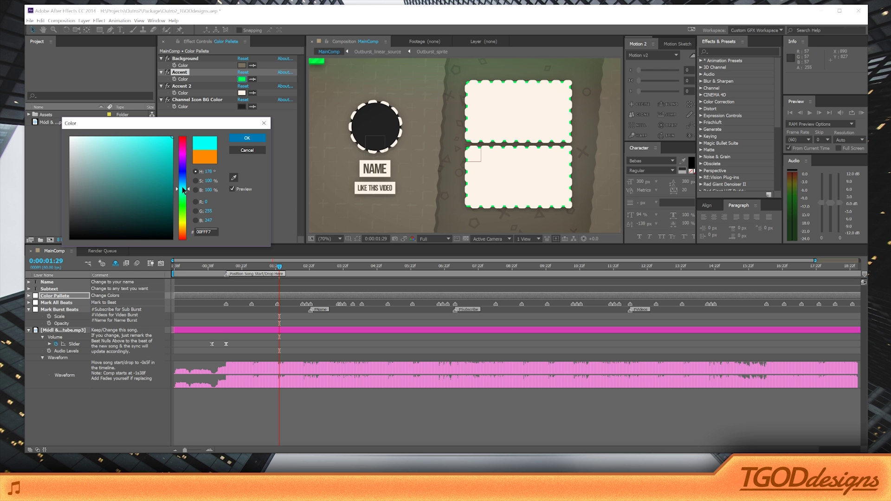
left_click(184, 157)
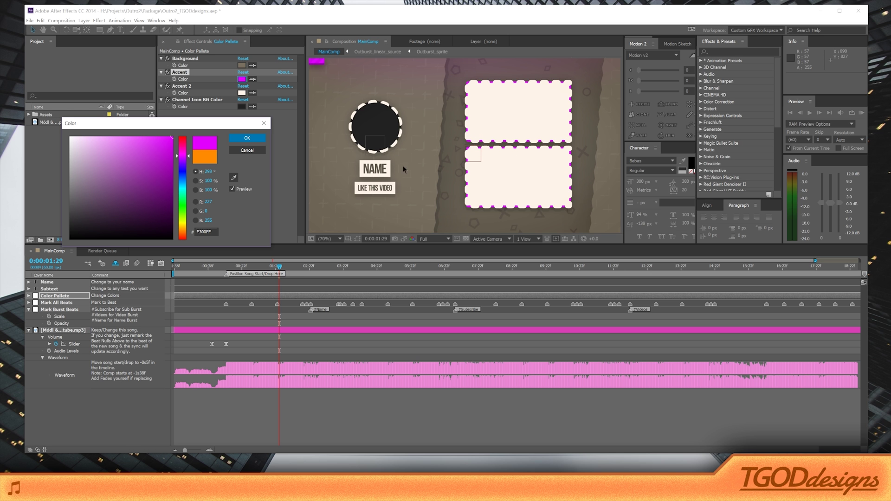
left_click(253, 138)
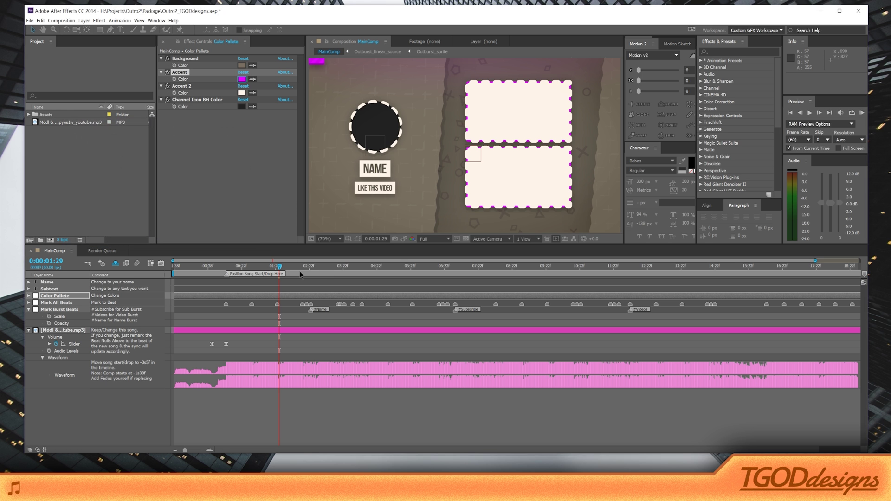
Step: Move to about 6 seconds at the channel-icon burst and preview an orange Accent colour
left_click(321, 268)
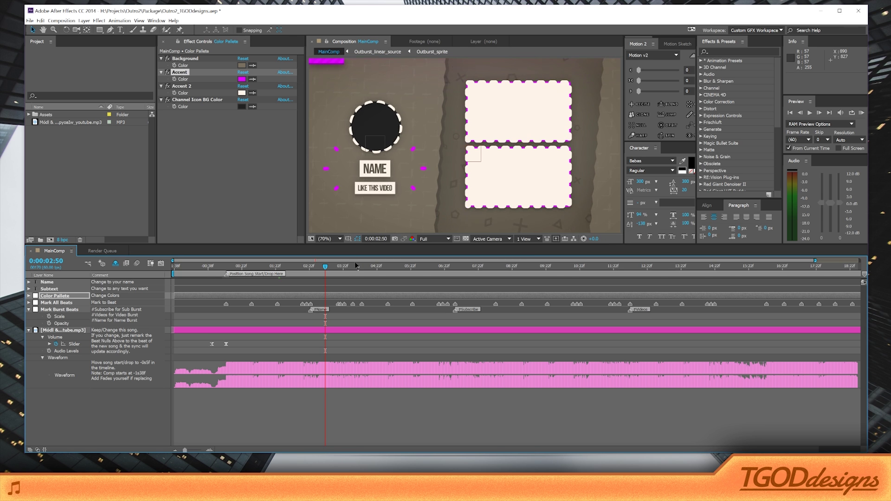
left_click(454, 267)
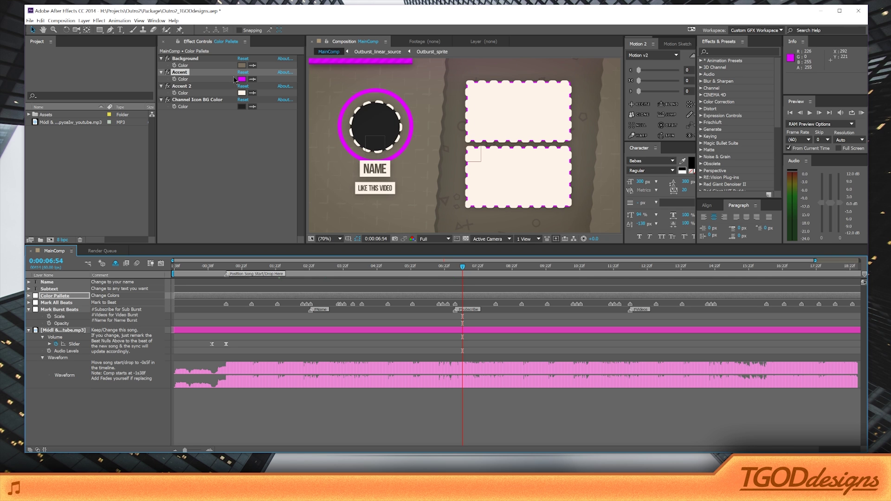
left_click(242, 80)
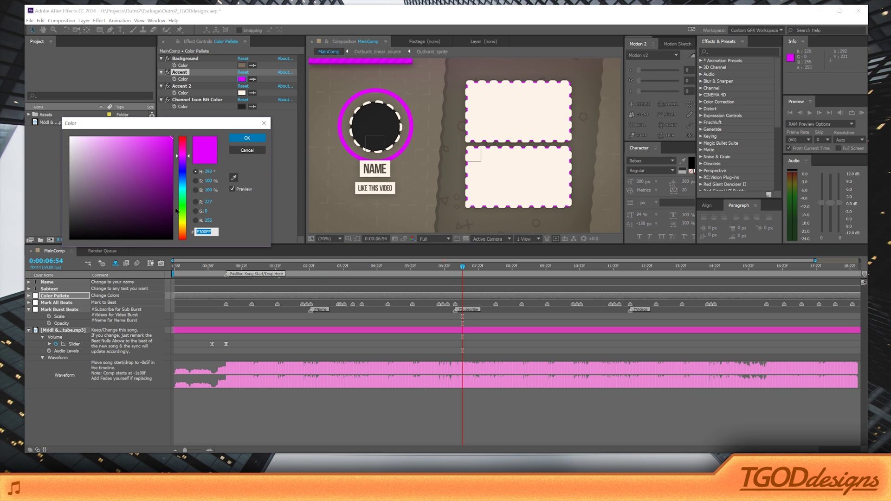
left_click(184, 234)
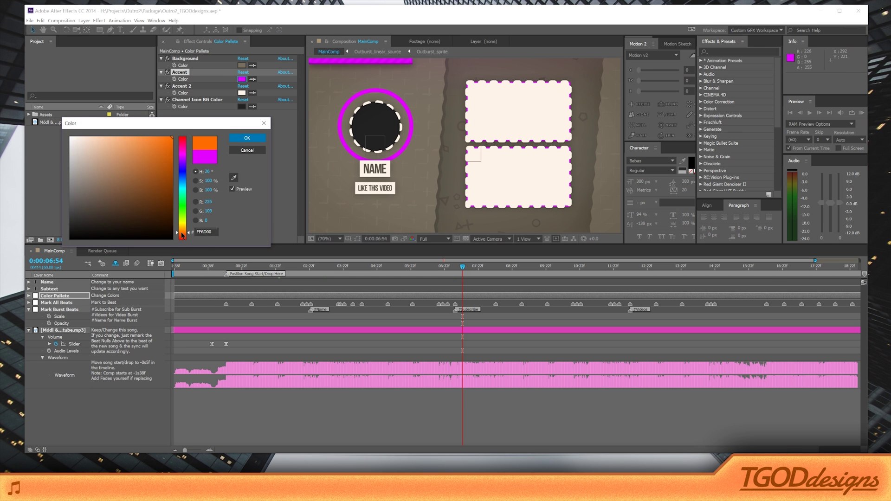
Step: Keep the orange Accent 1, then try lighter and yellow tones for Accent 2
left_click(253, 138)
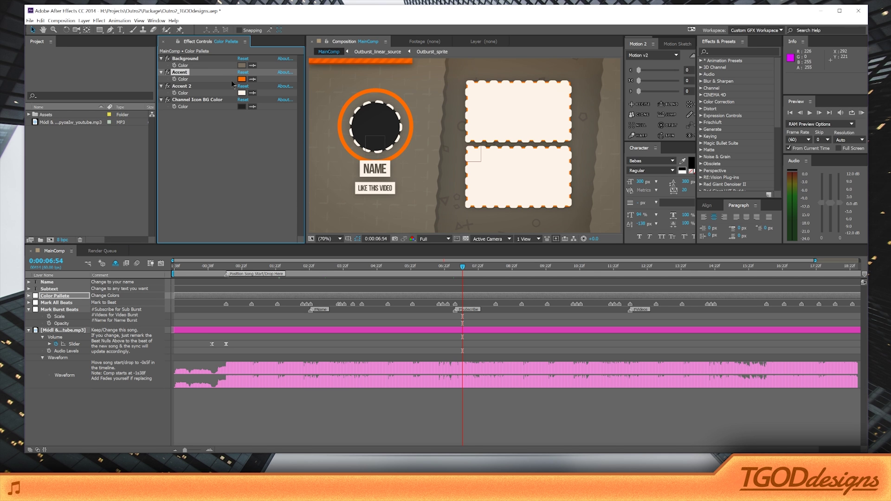
left_click(184, 87)
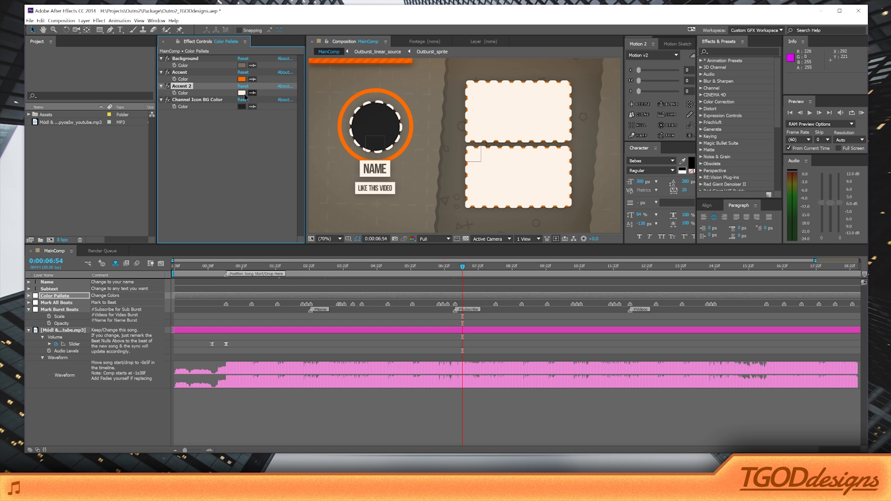
left_click(243, 94)
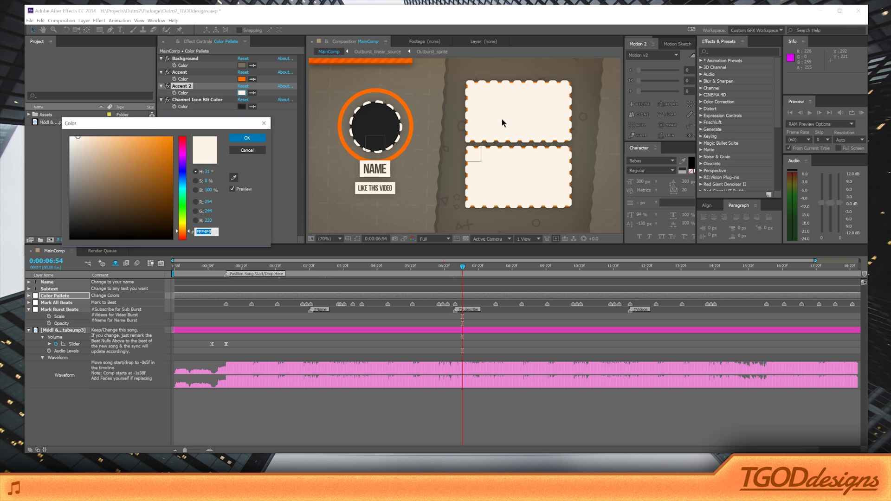
left_click_drag(91, 138, 73, 134)
left_click(181, 224)
left_click_drag(165, 156, 173, 136)
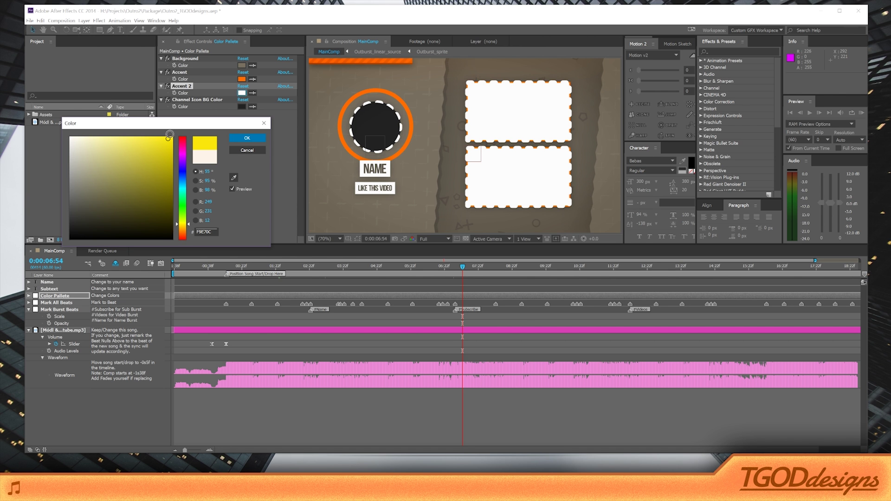
left_click(134, 135)
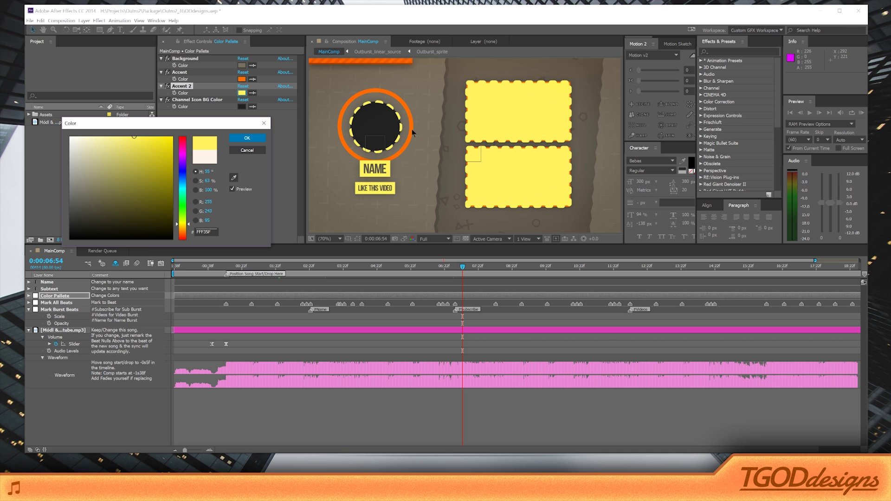
Step: Try mint, blue and lime green for Accent 2, then settle on light orange FFA35F
left_click(182, 195)
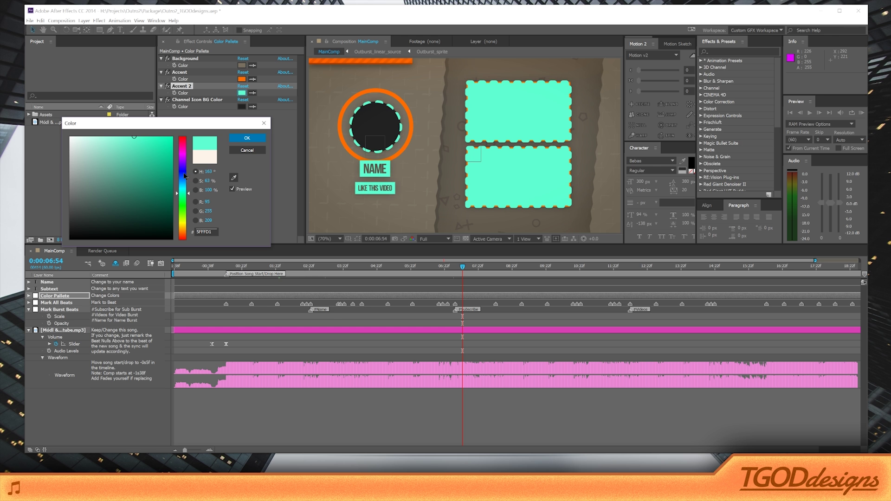
left_click(184, 178)
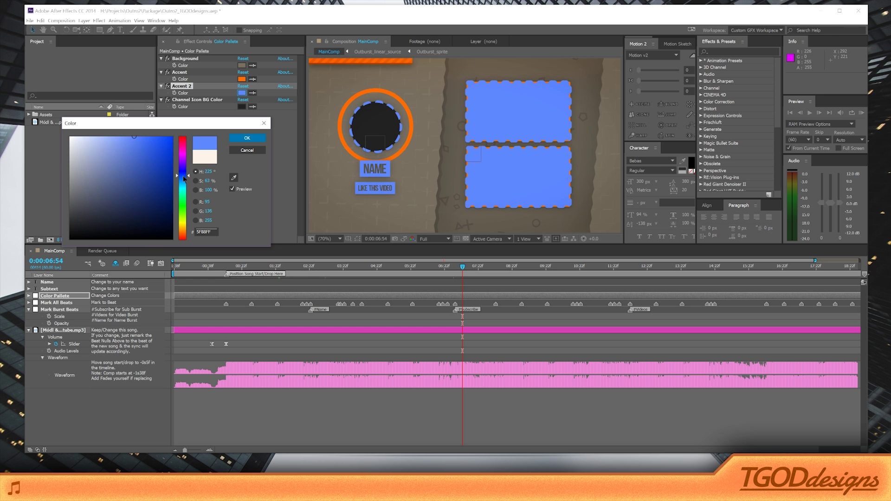
left_click(182, 214)
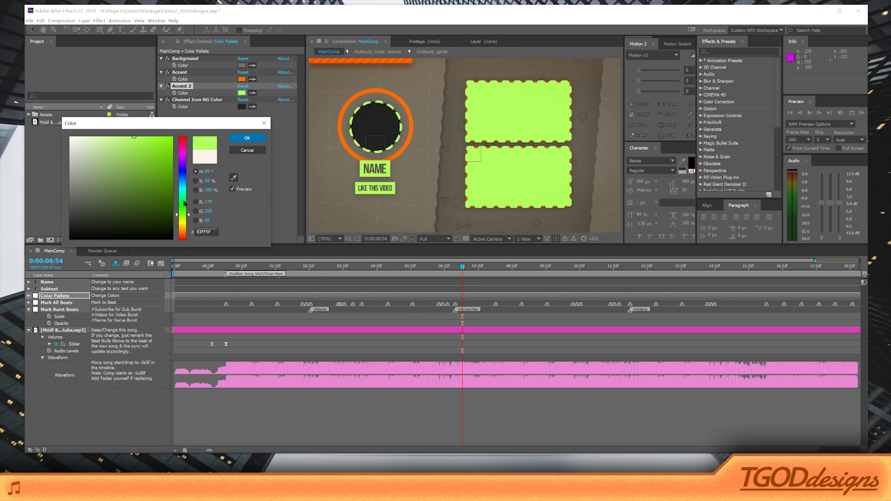
left_click(184, 233)
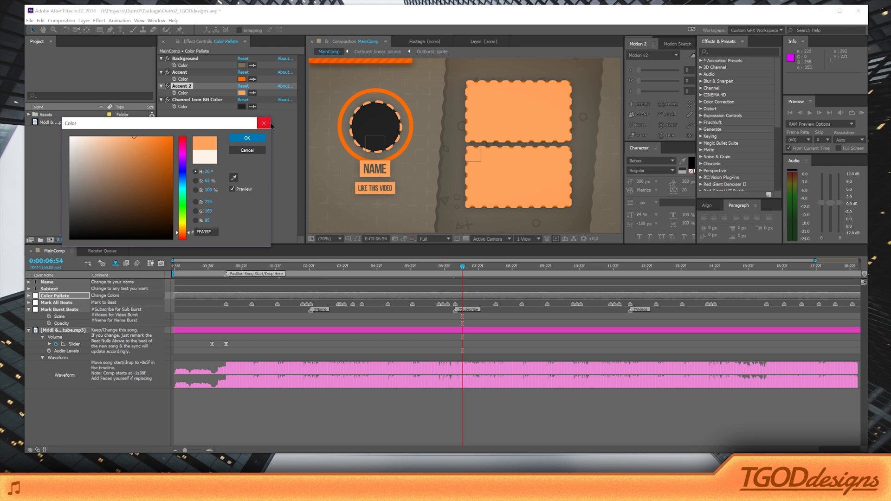
left_click(254, 136)
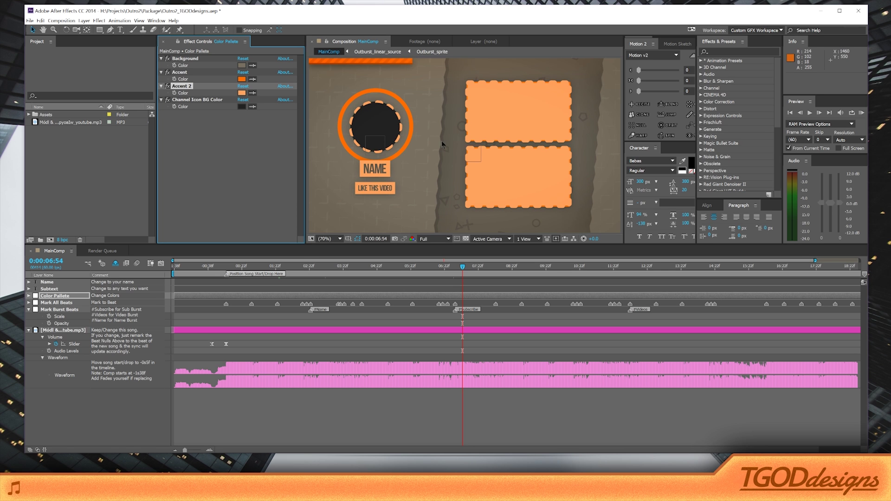
left_click(221, 101)
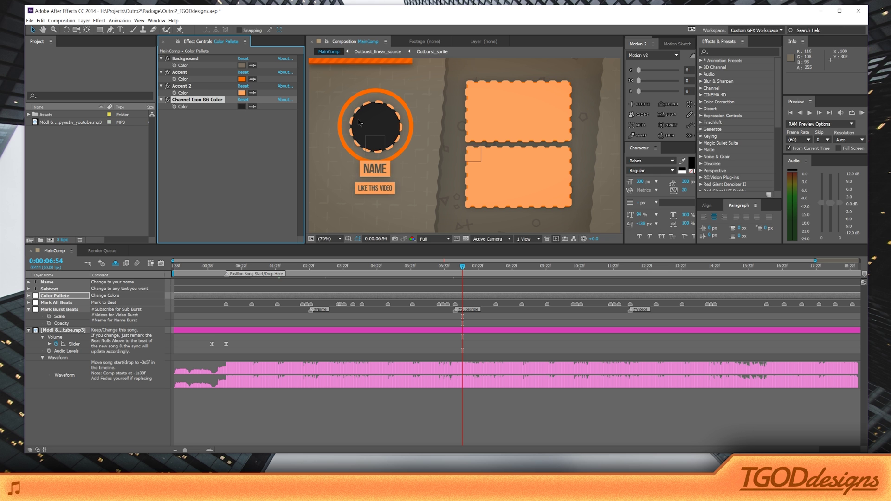
left_click(242, 107)
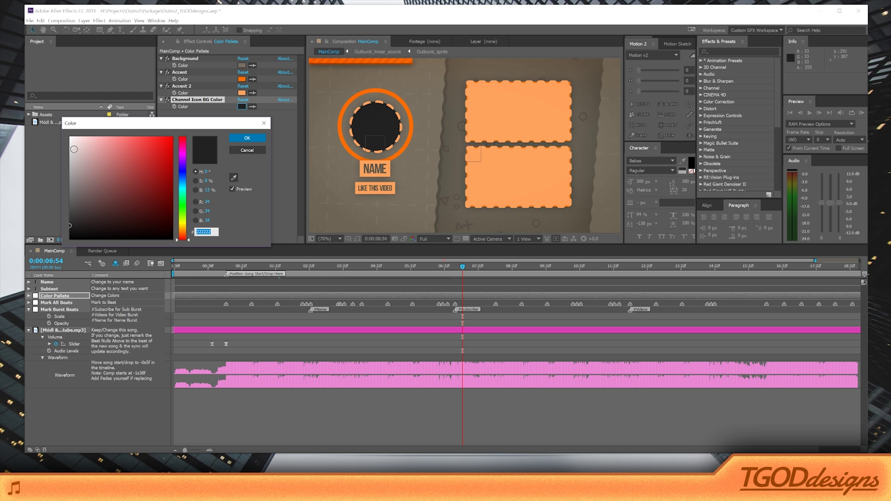
left_click(71, 138)
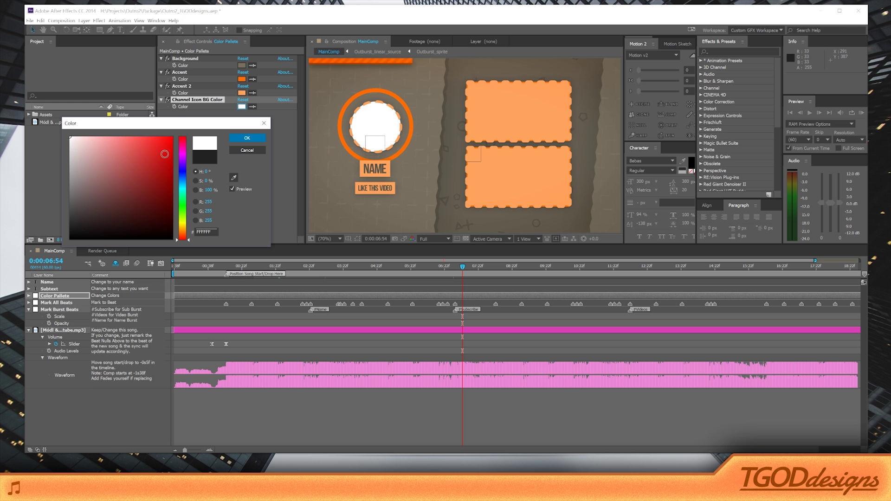
left_click(163, 149)
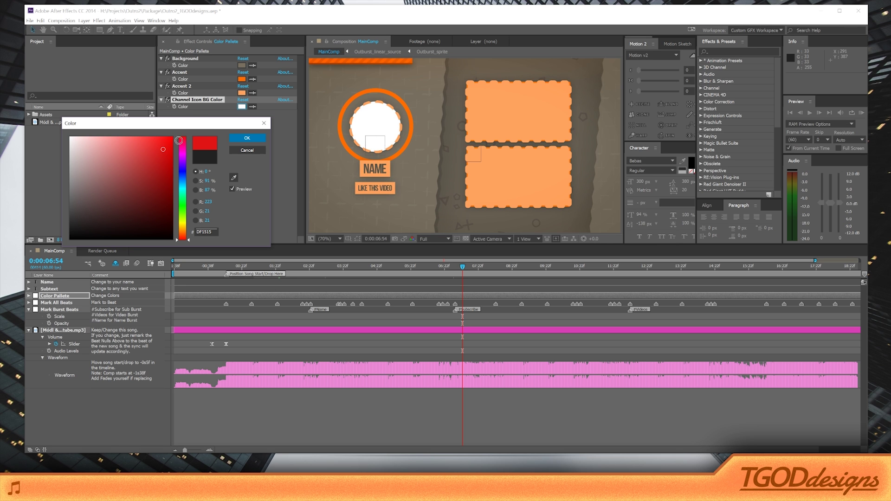
left_click(171, 137)
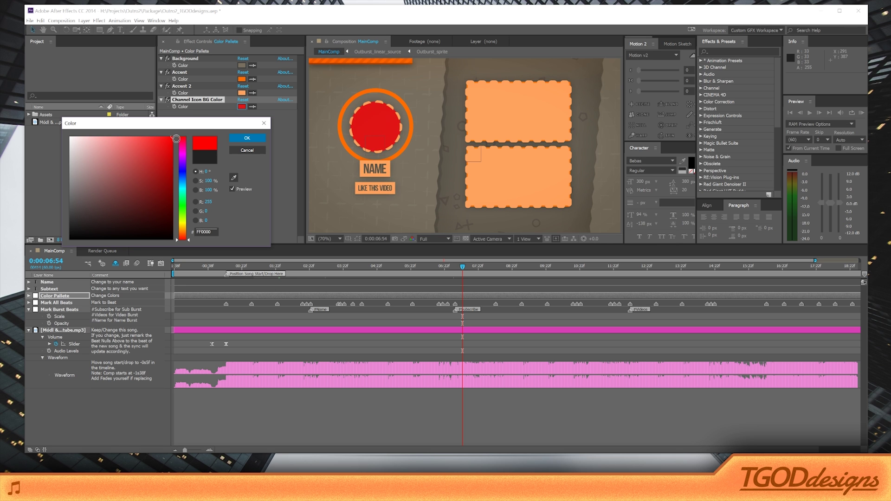
left_click(185, 213)
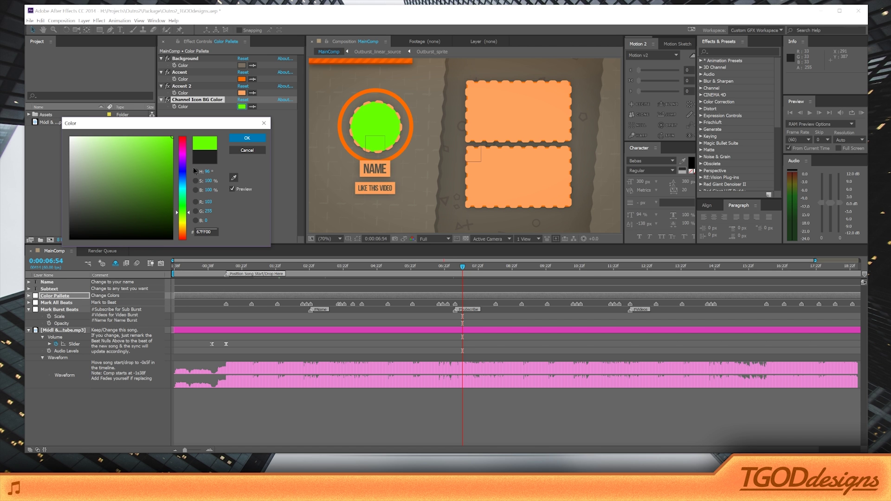
left_click(183, 180)
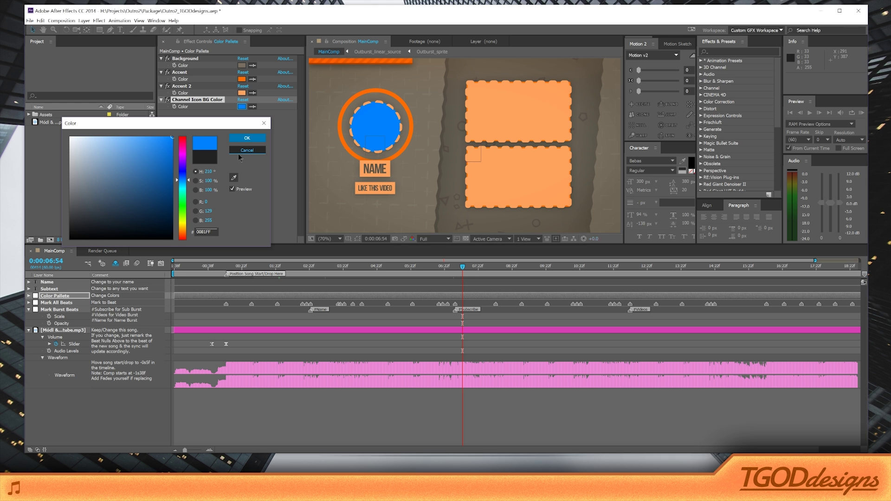
left_click(238, 154)
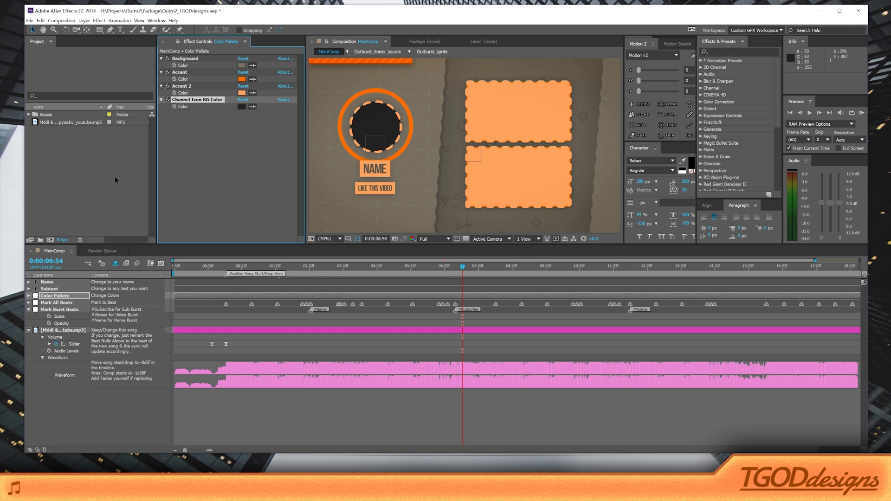
Step: Import the Future Bass mp3 into the project through Import > File
right_click(93, 173)
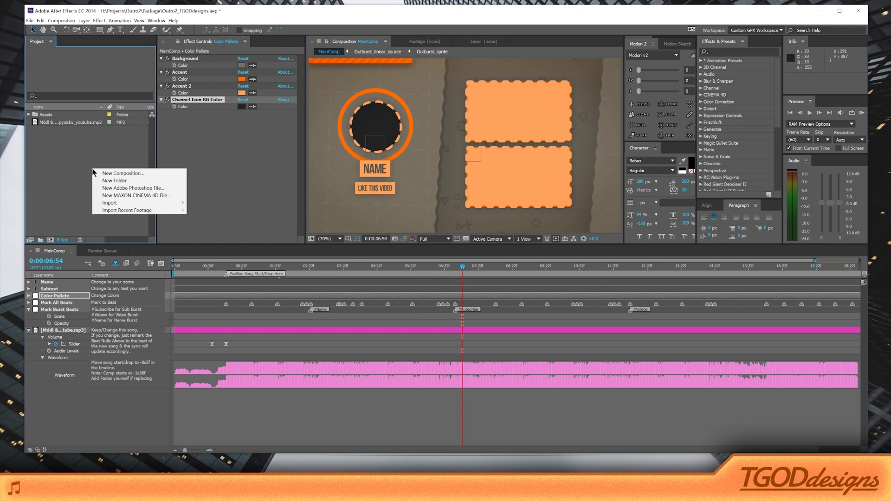
mouse_move(176, 203)
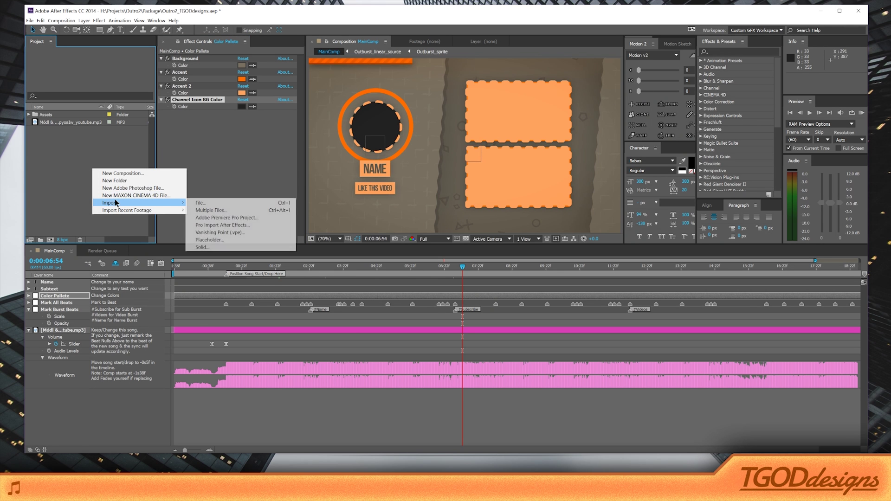
left_click(232, 206)
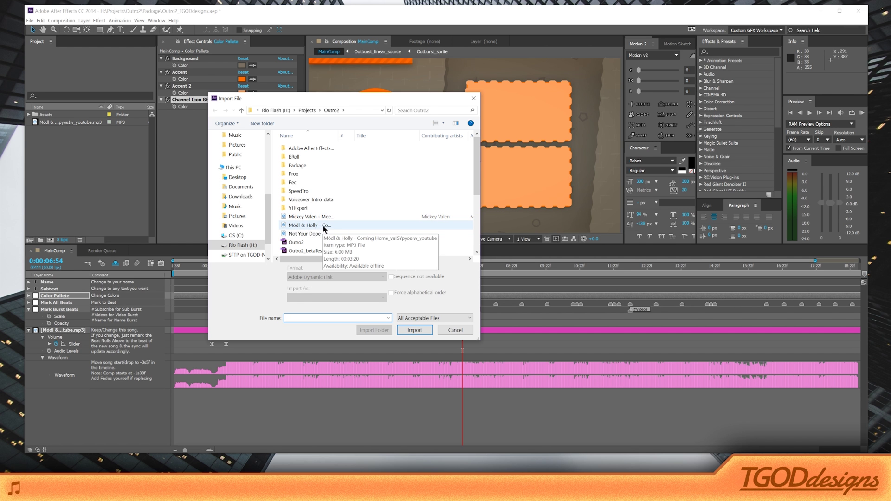
scroll(324, 232, "down", 3)
double_click(326, 232)
double_click(299, 176)
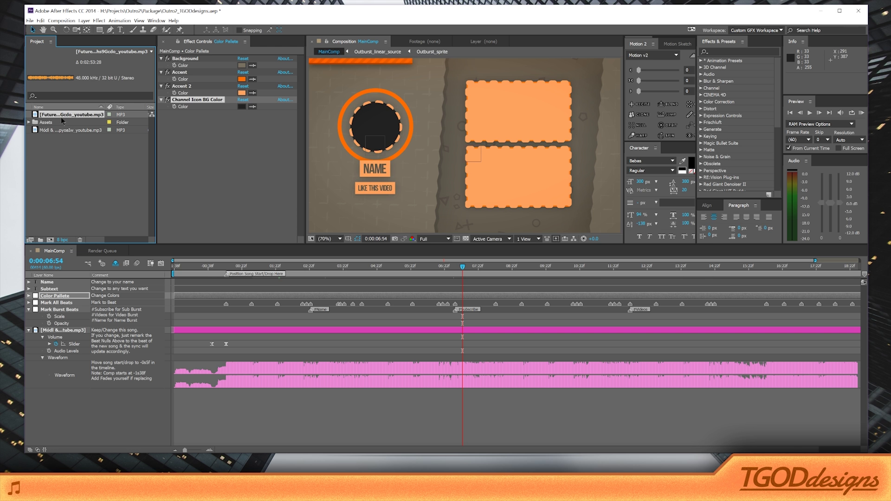
Step: Open the new Future Bass mp3 in the Footage viewer to listen, then select it
double_click(90, 116)
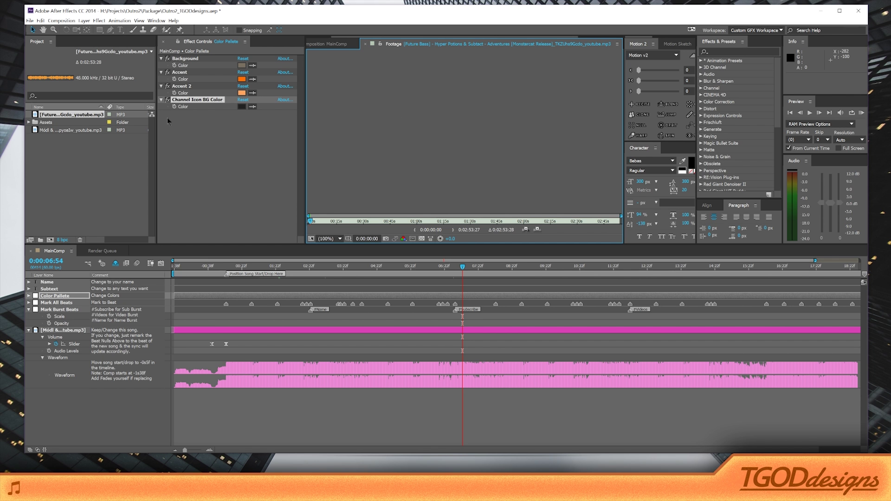
left_click(68, 135)
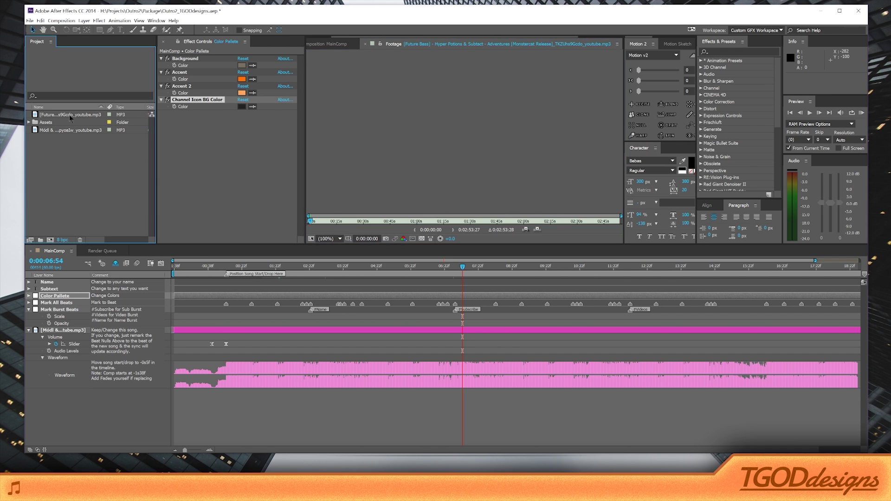
left_click(71, 116)
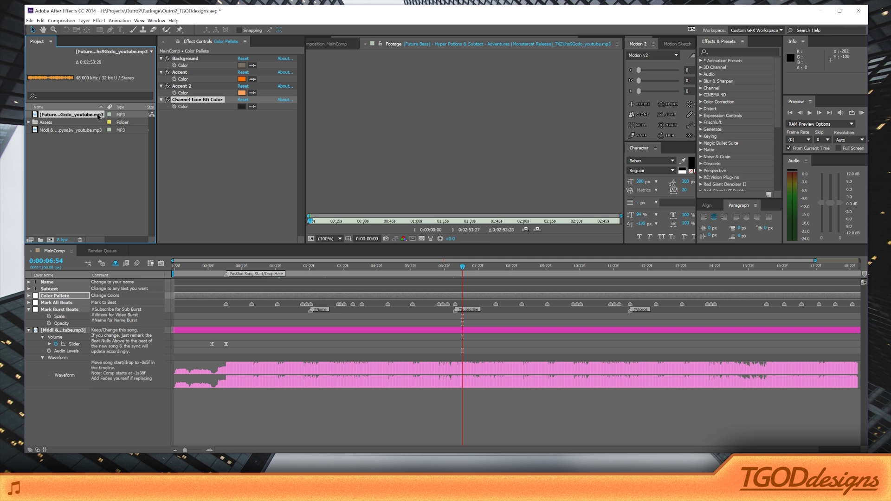
Step: Alt-drag the Future Bass mp3 onto the old Módl song layer to replace it
left_click(75, 330)
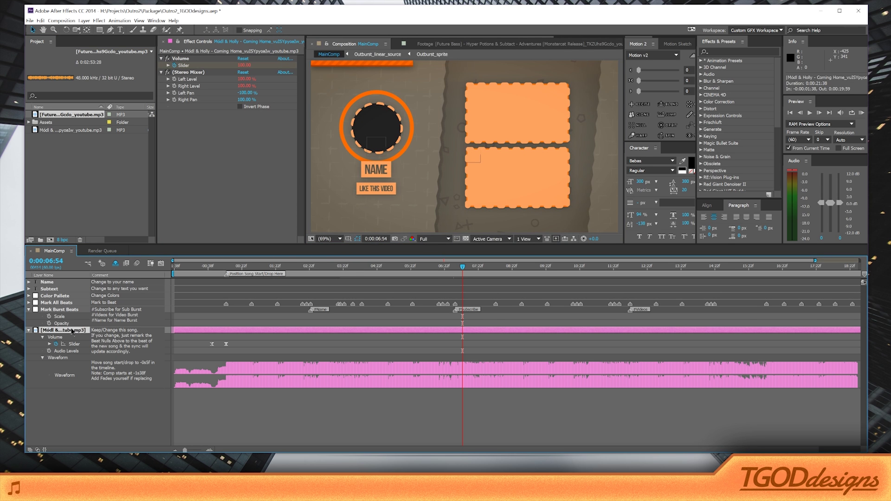
left_click(58, 116)
left_click(69, 333)
left_click_drag(77, 116, 78, 330)
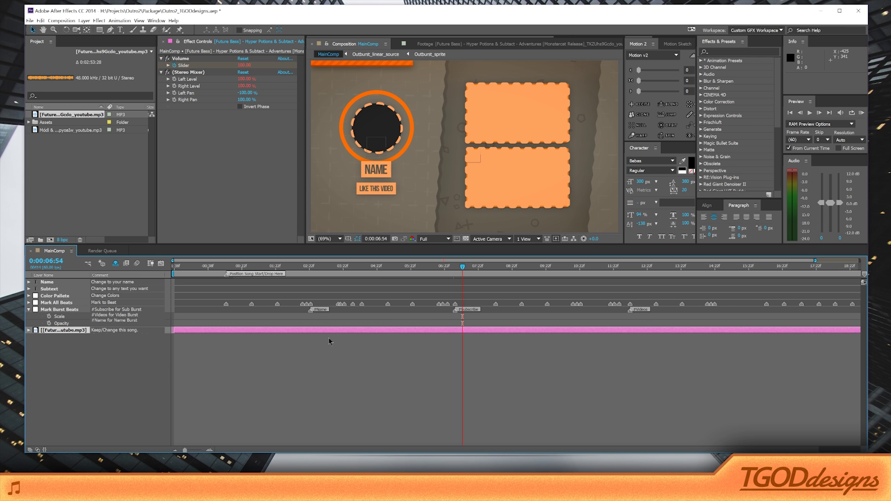
Step: Show the song's waveform and slip its audio earlier with the Pan Behind tool
key("l")
key("l")
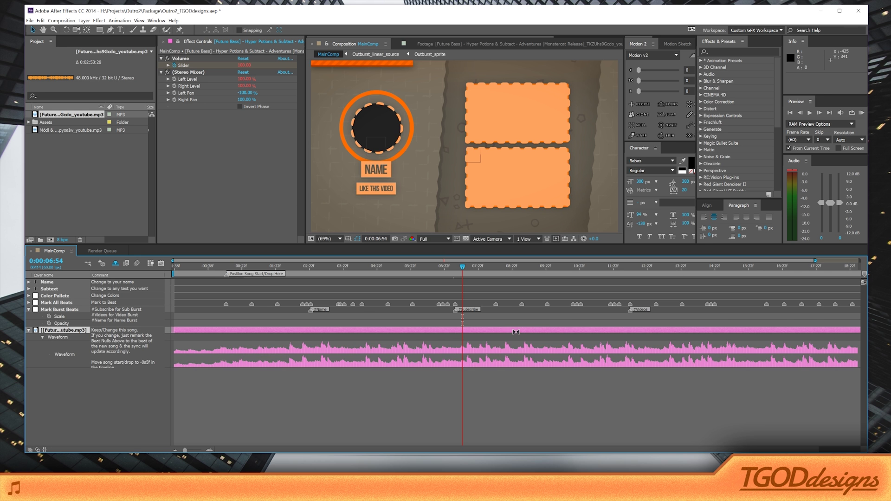
key("y")
left_click_drag(533, 329, 236, 328)
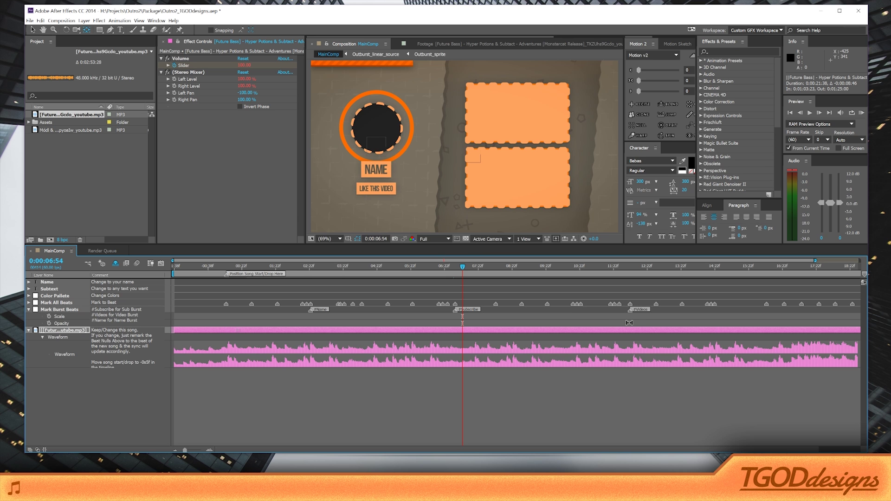
left_click_drag(745, 330, 258, 341)
left_click_drag(828, 329, 388, 316)
left_click_drag(321, 320, 275, 324)
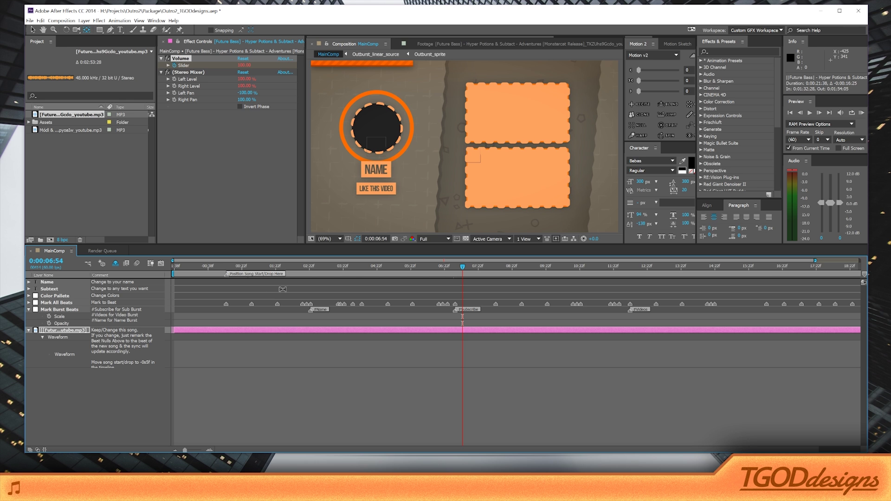
Step: Line the song's drop up at -0:00:00:05 and preview the audio sync
left_click(227, 267)
left_click(227, 268)
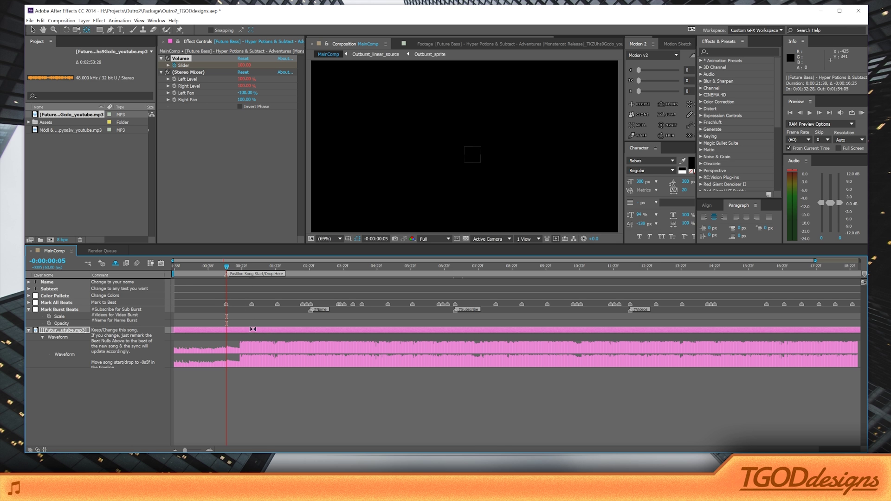
left_click(87, 31)
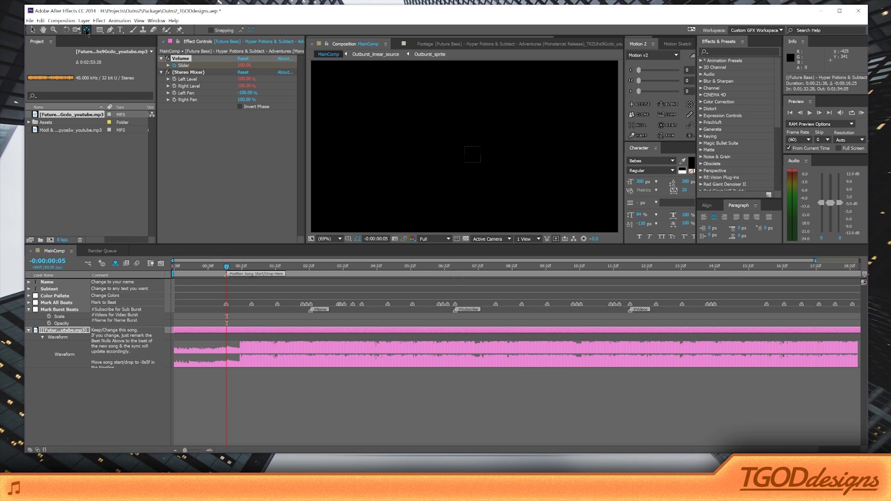
left_click_drag(255, 331, 242, 331)
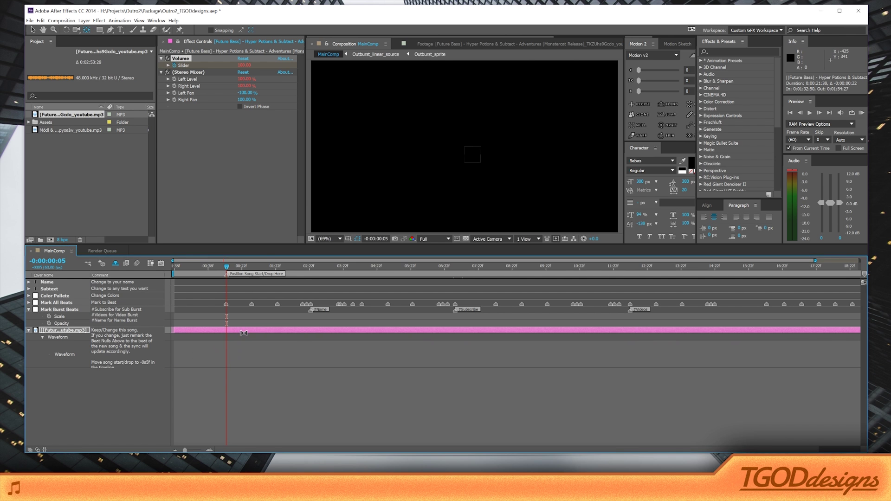
left_click(269, 408)
key("v")
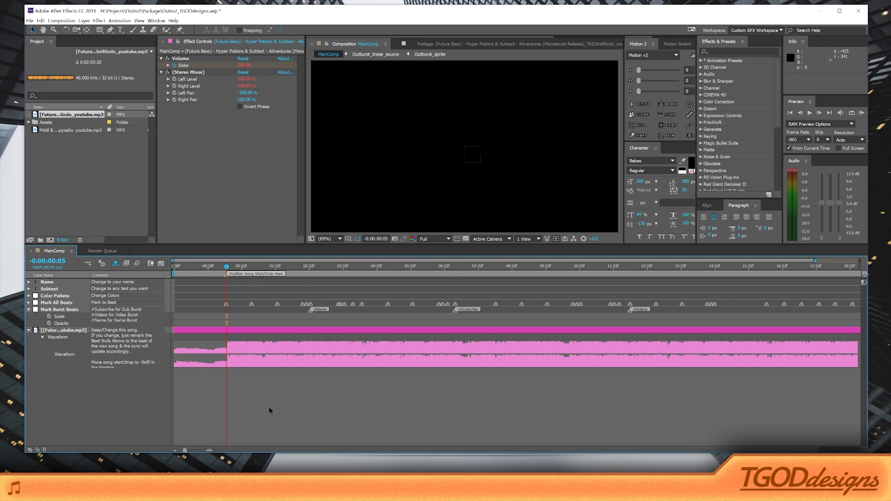
key("KP_Decimal")
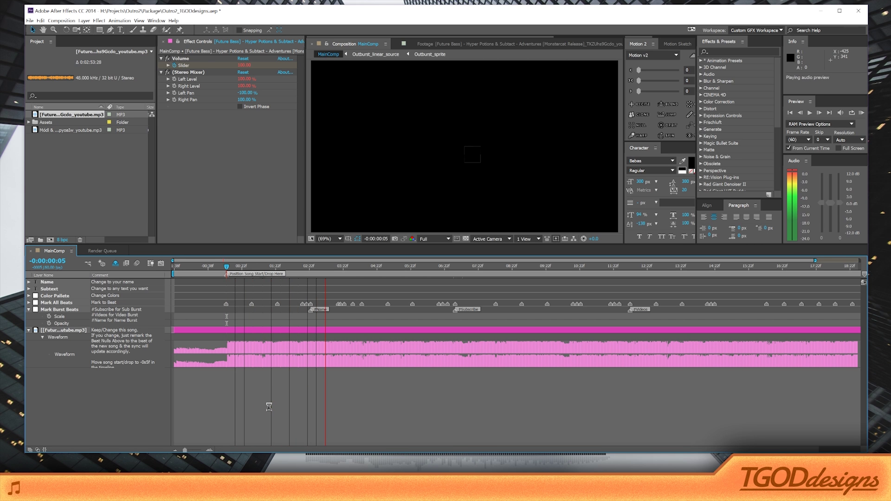
left_click(269, 407)
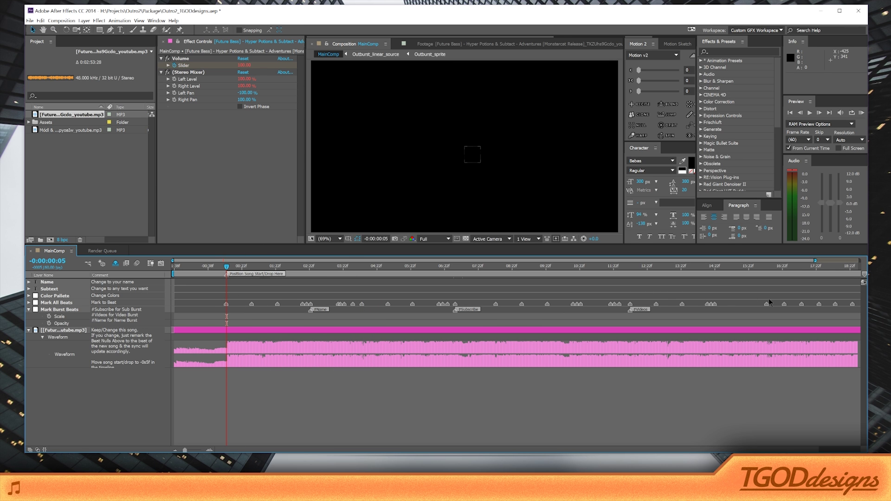
right_click(226, 304)
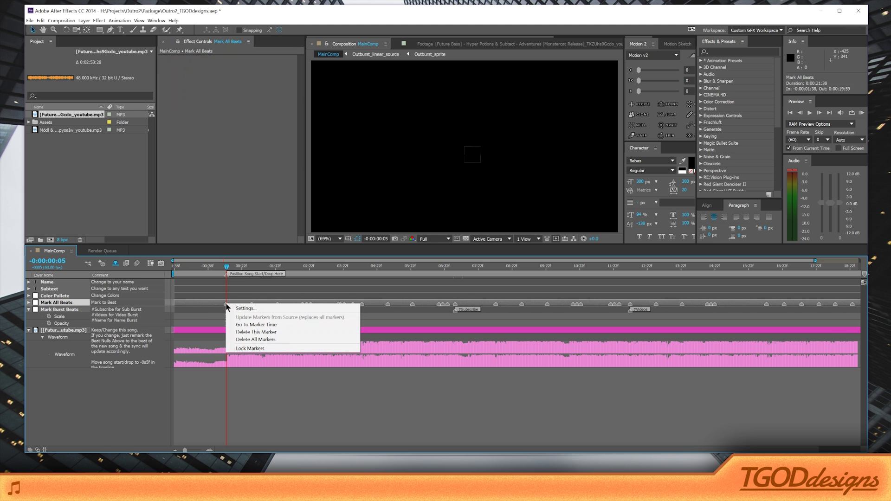
left_click(259, 339)
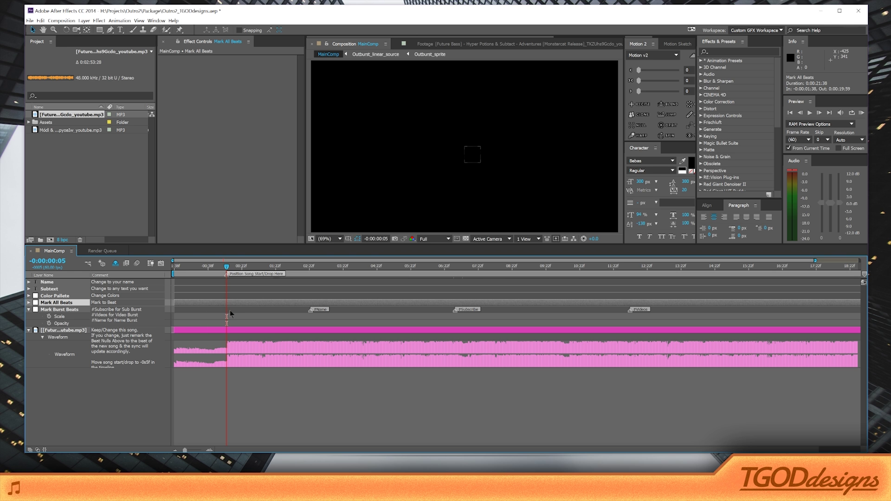
key("KP_Multiply")
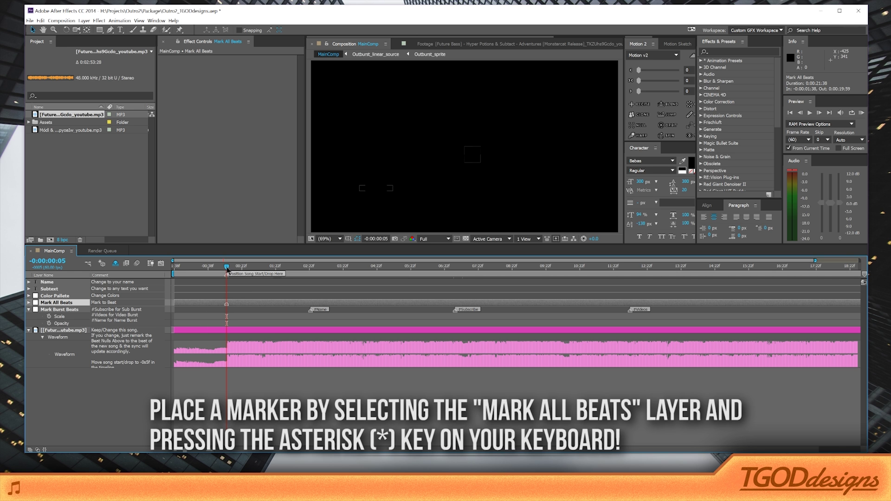
key("KP_Decimal")
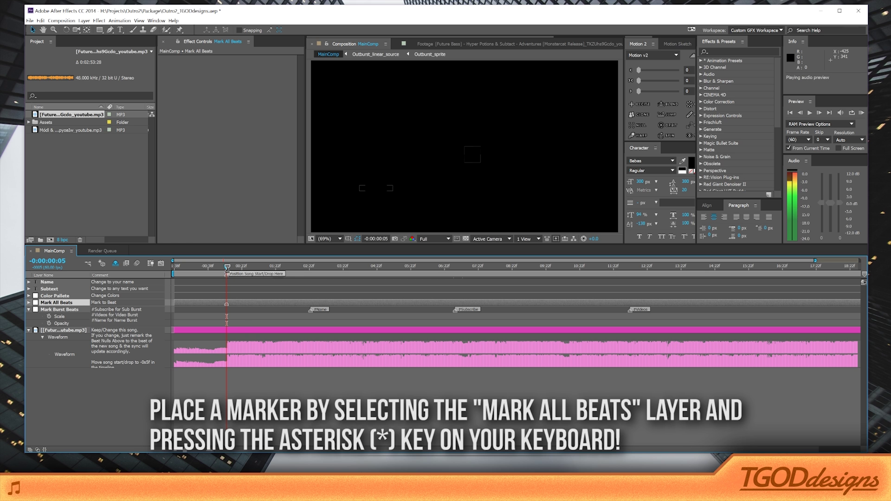
left_click(259, 272)
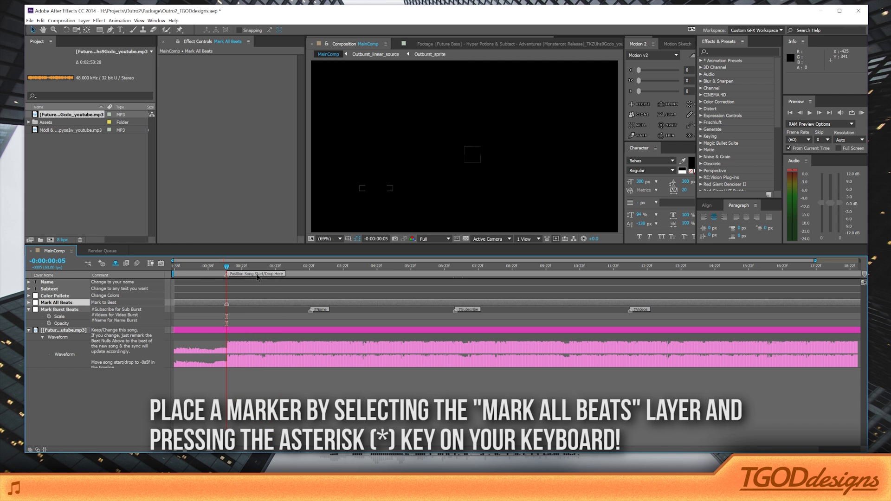
left_click_drag(259, 273, 257, 274)
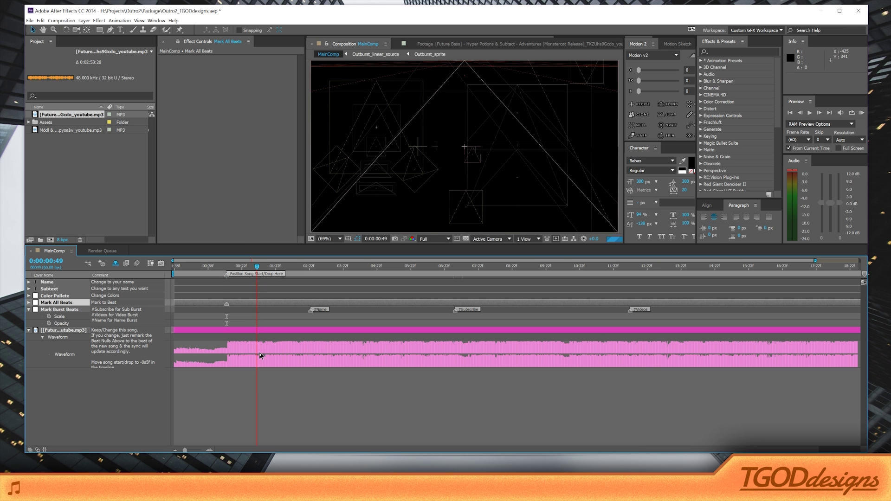
key("KP_Decimal")
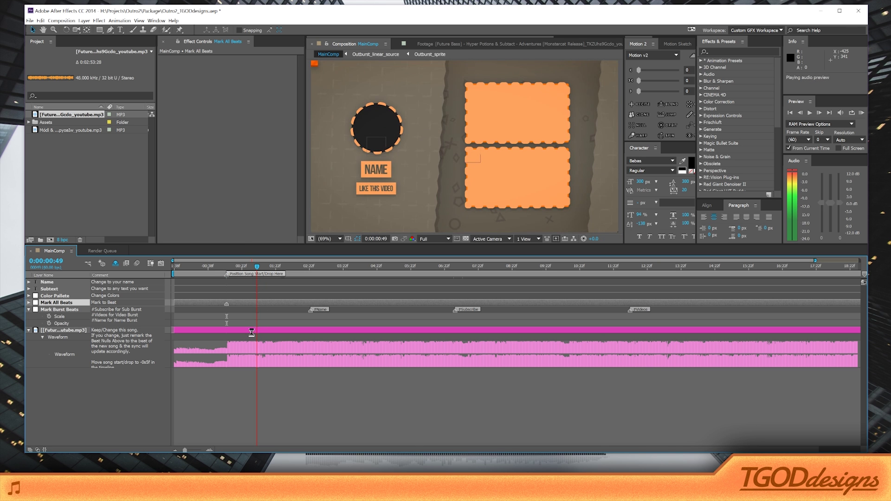
left_click(259, 268)
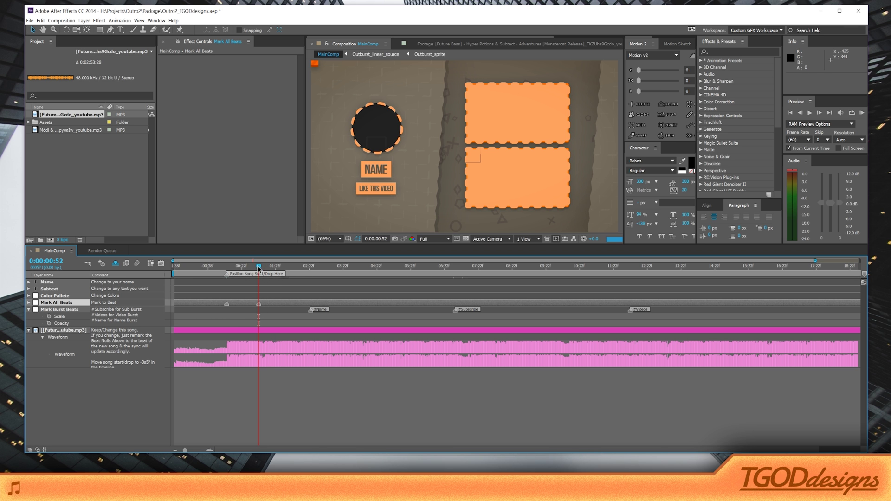
left_click_drag(259, 267, 266, 268)
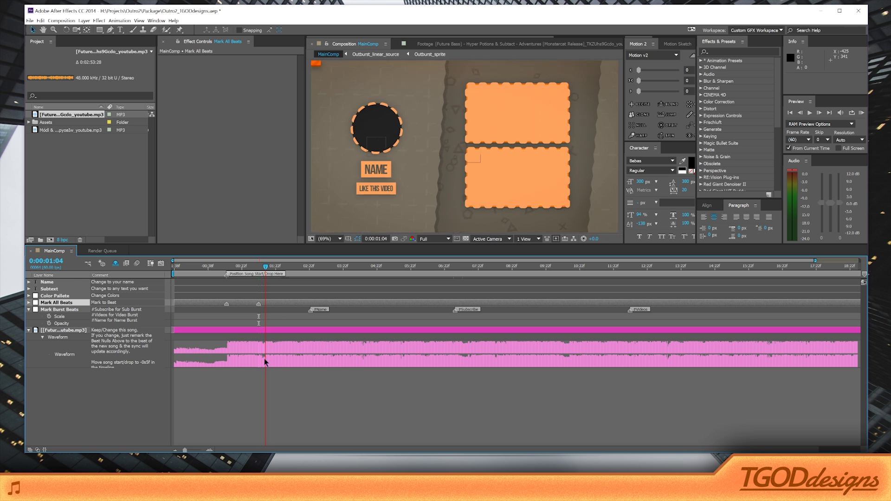
Step: Place the time at 0:00:01:04 and add a beat marker to Mark All Beats with numpad *
scroll(252, 357, "up", 2)
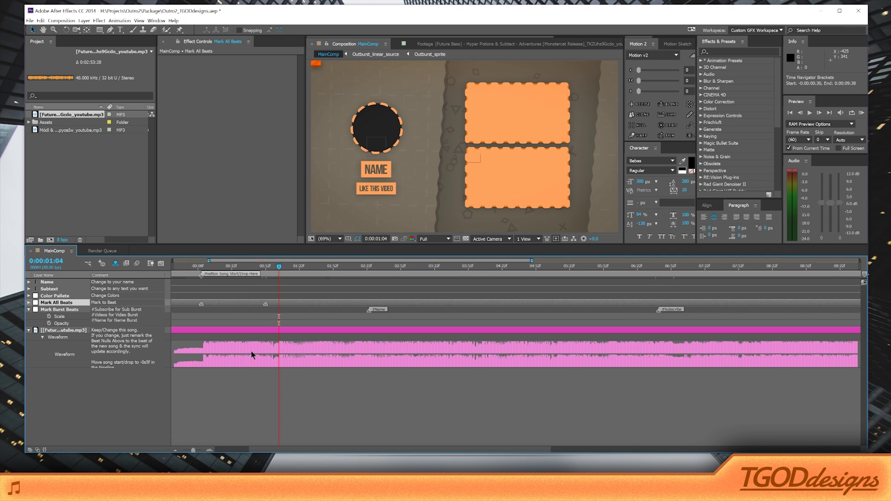
scroll(252, 355, "up", 2)
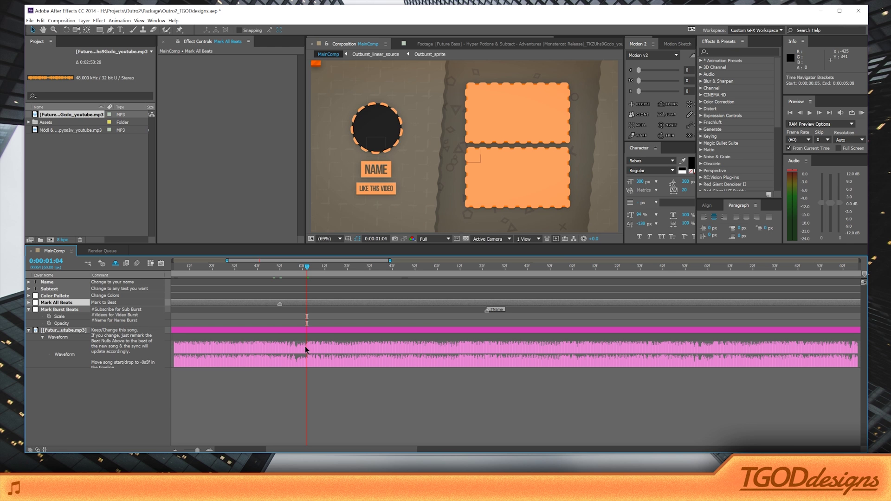
left_click(303, 268)
left_click_drag(303, 267, 306, 269)
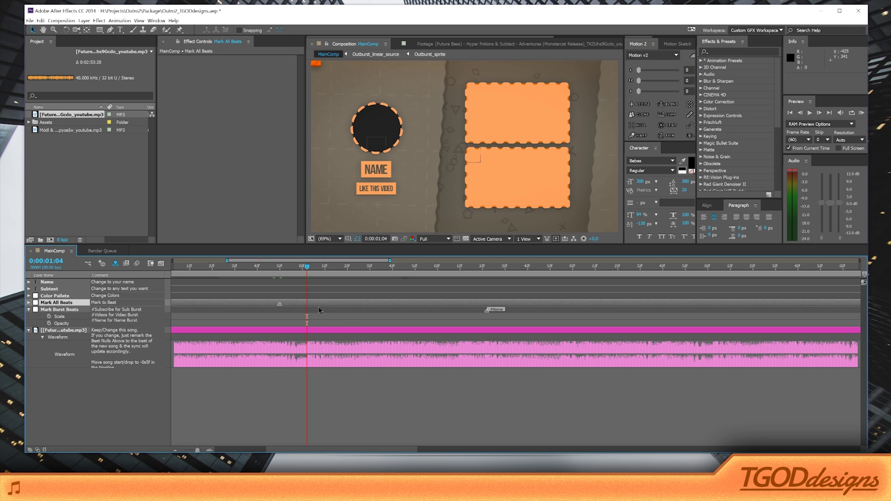
key("KP_Multiply")
key("minus")
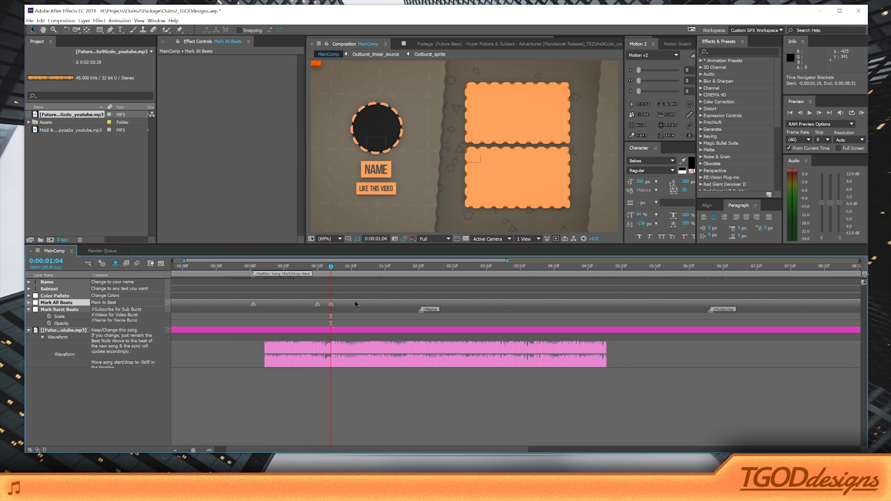
key("minus")
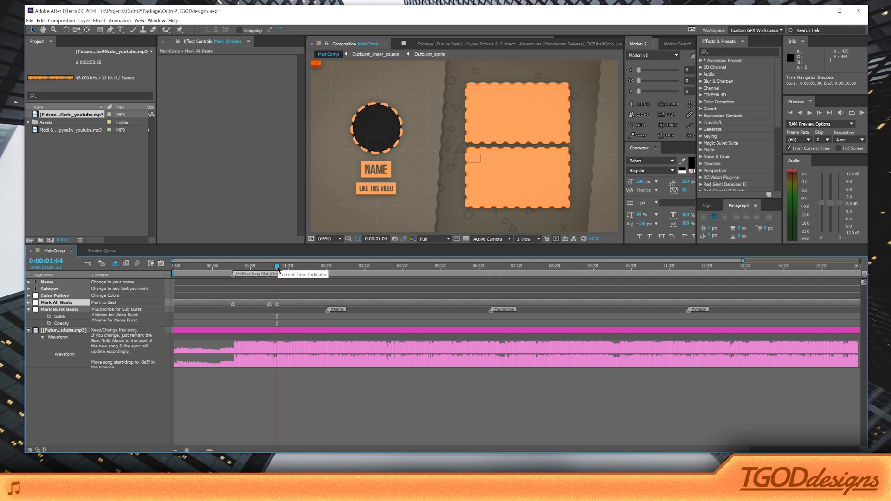
left_click_drag(278, 268, 267, 273)
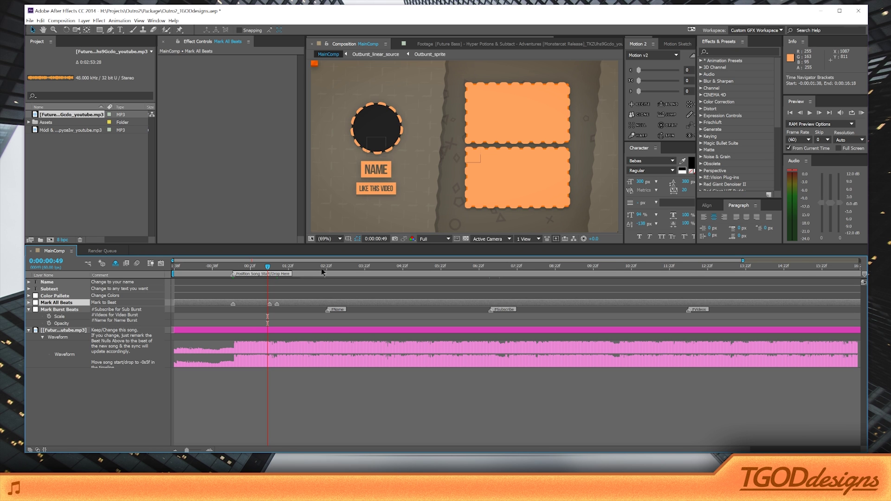
Step: Nudge the #Name marker, then delete all markers from the Mark Burst Beats layer
left_click_drag(328, 311, 322, 311)
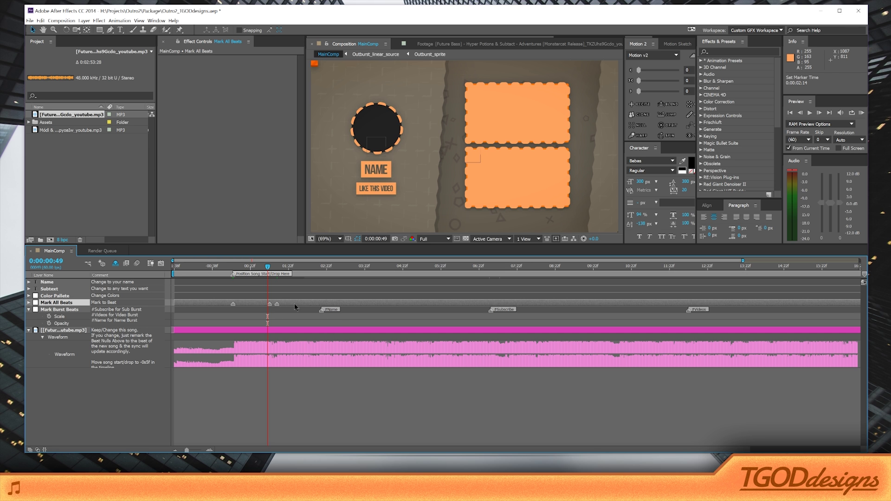
left_click(327, 267)
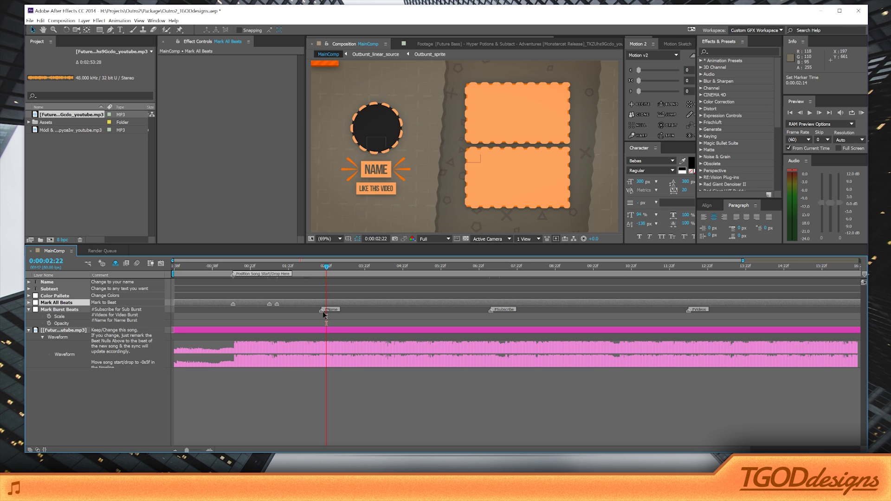
left_click_drag(324, 314, 322, 313)
right_click(319, 311)
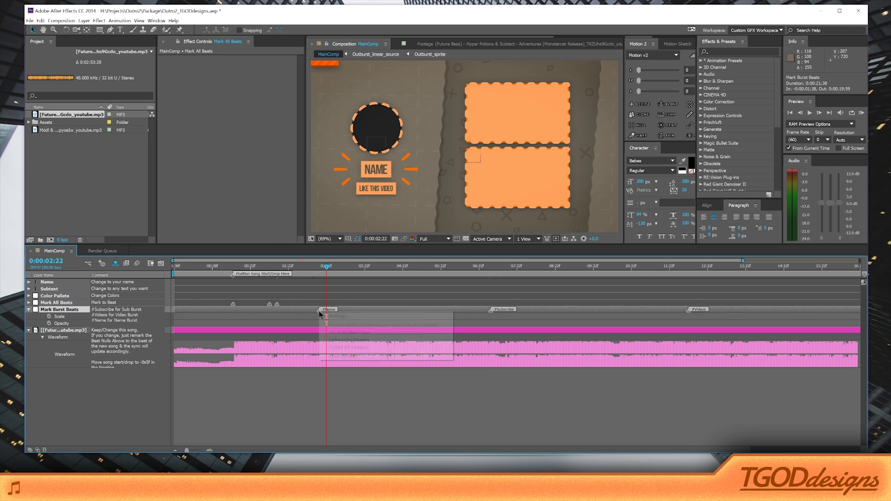
left_click(349, 348)
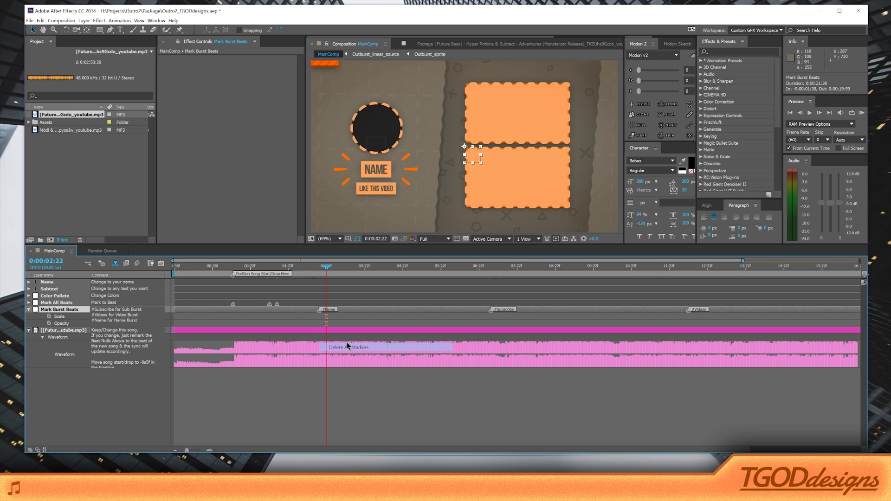
left_click_drag(288, 270, 272, 276)
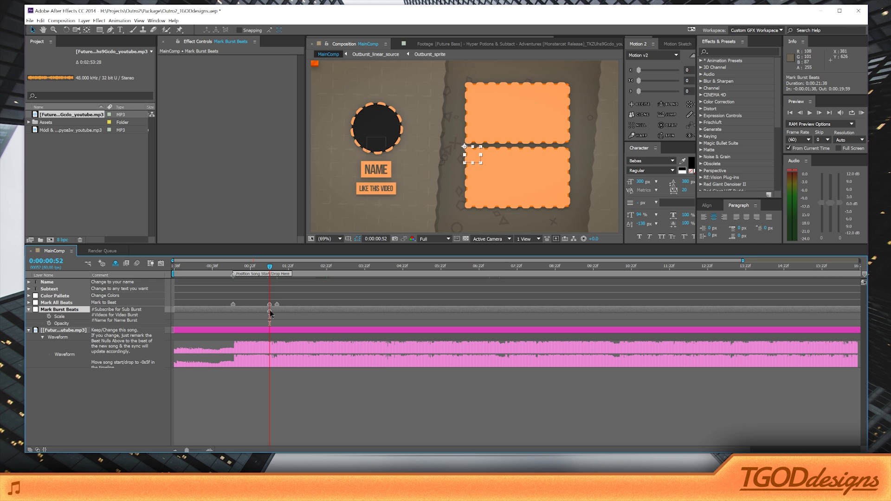
Step: Add a #Subscribe burst marker at the current time and scrub forward to preview it
double_click(270, 313)
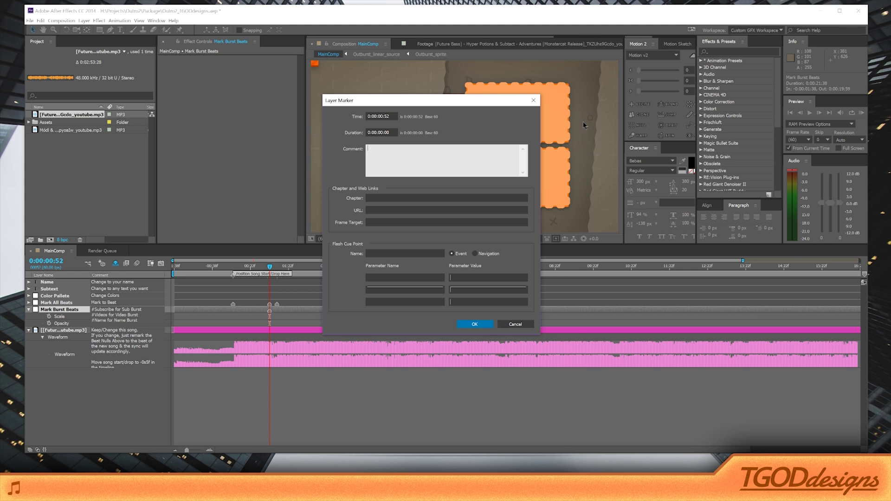
type("#Subscribe")
left_click(471, 325)
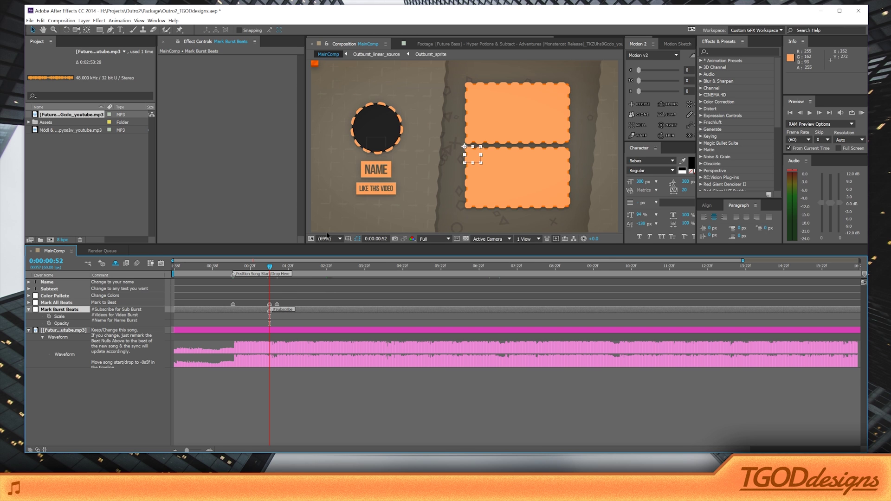
left_click(273, 268)
left_click_drag(272, 267, 276, 267)
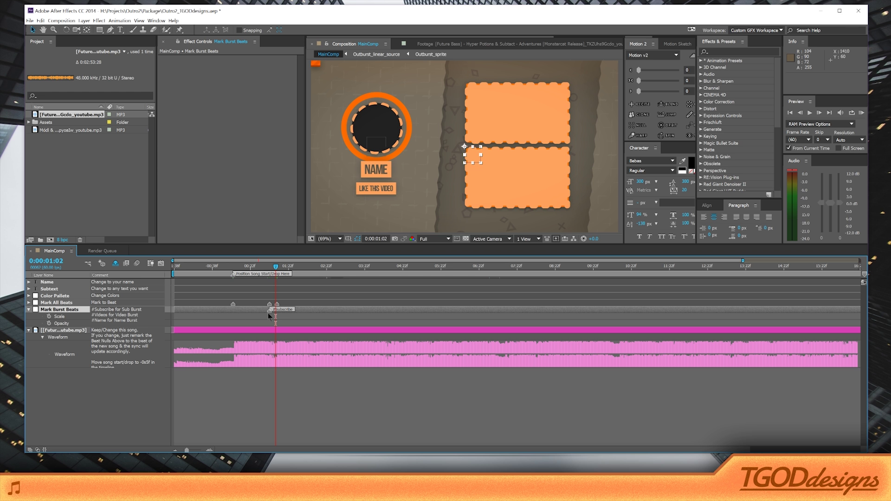
Step: Change the marker's comment to #Videos, then to #Name
double_click(270, 310)
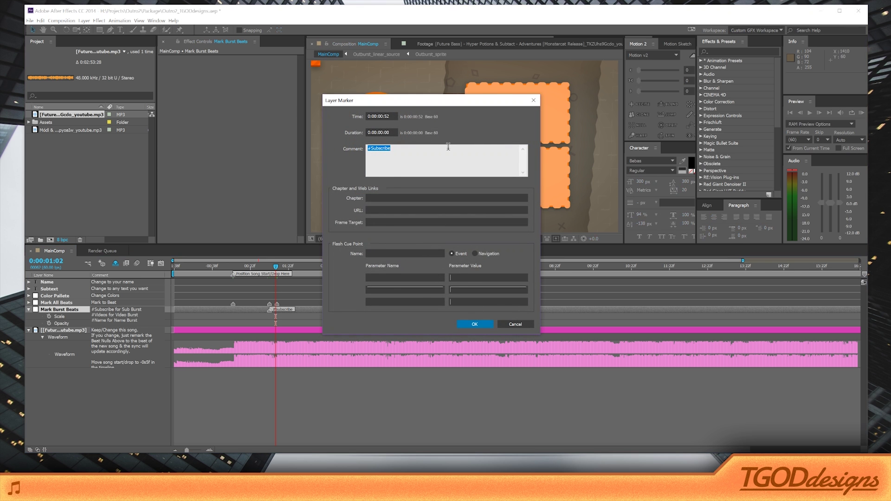
left_click_drag(444, 149, 370, 149)
type("Videos")
key("Return")
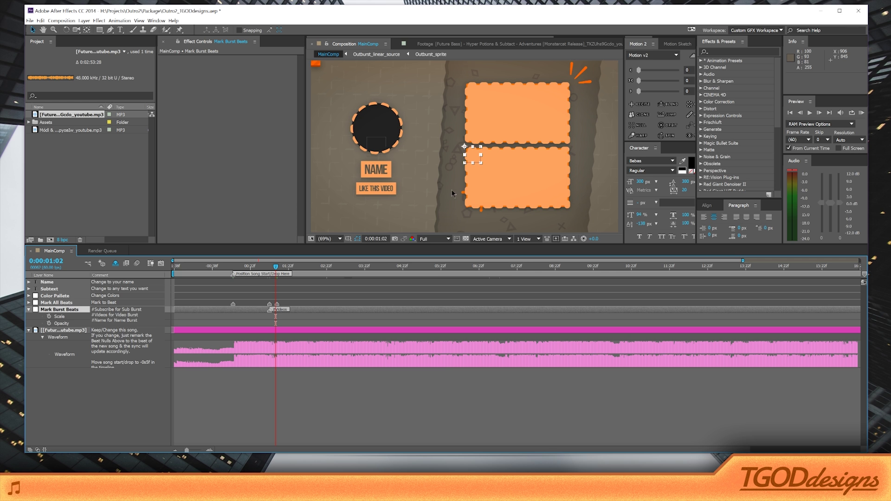
left_click(457, 403)
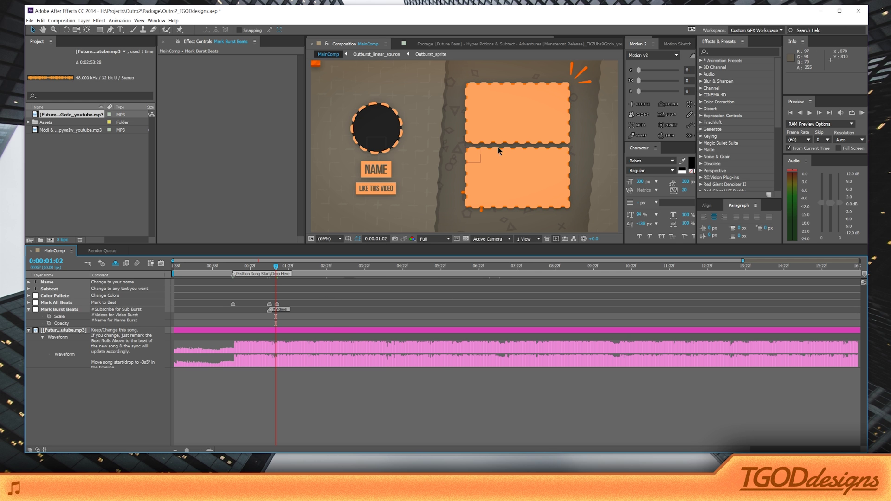
double_click(270, 309)
type("#N")
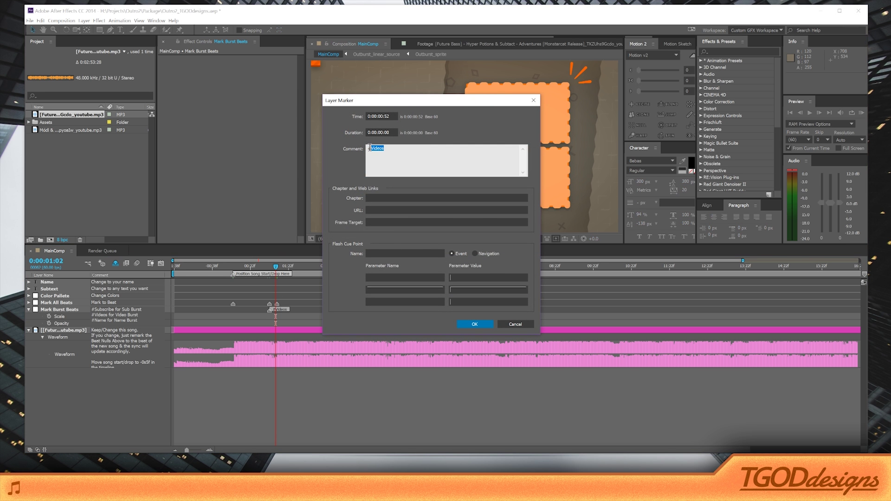
type("ame")
key("Return")
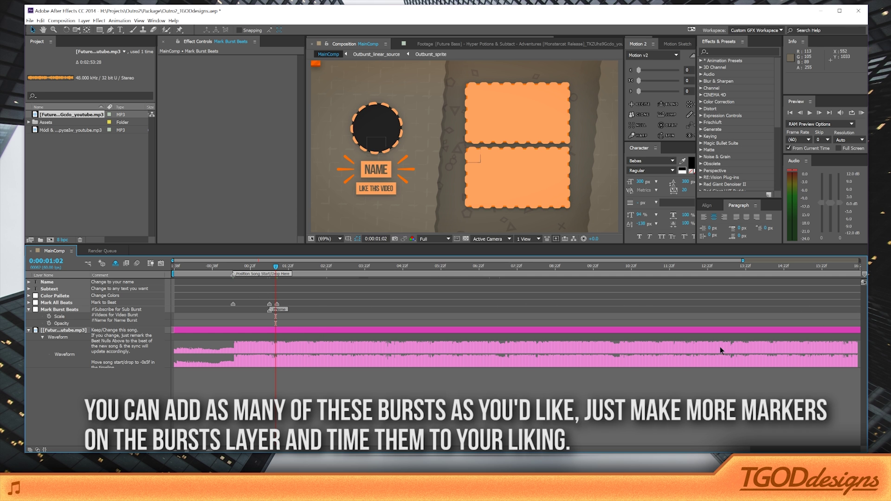
key("minus")
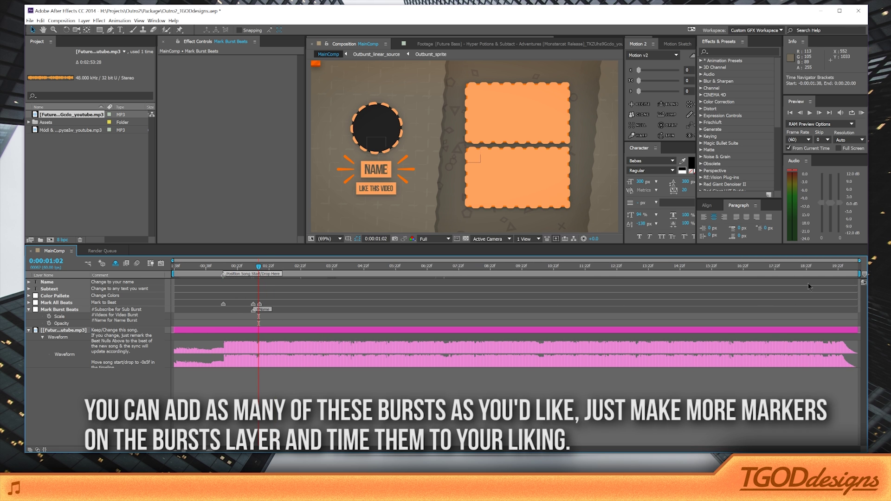
left_click(850, 268)
key("Home")
left_click(60, 331)
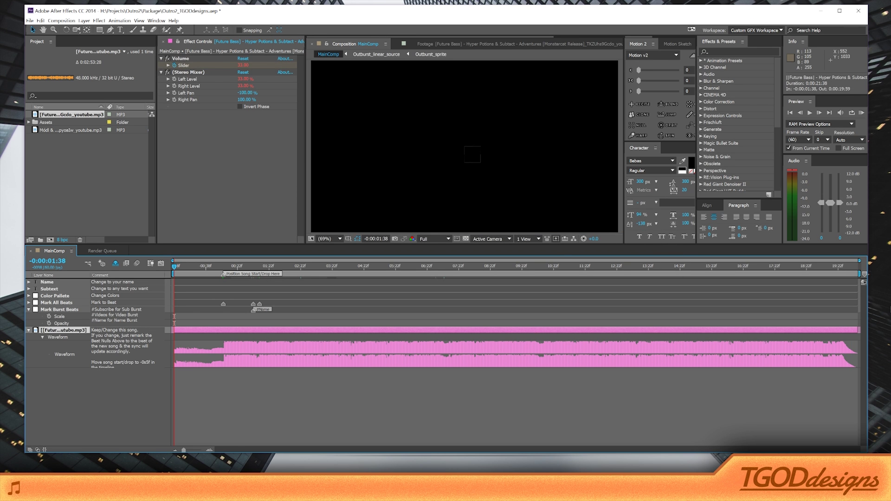
left_click(256, 268)
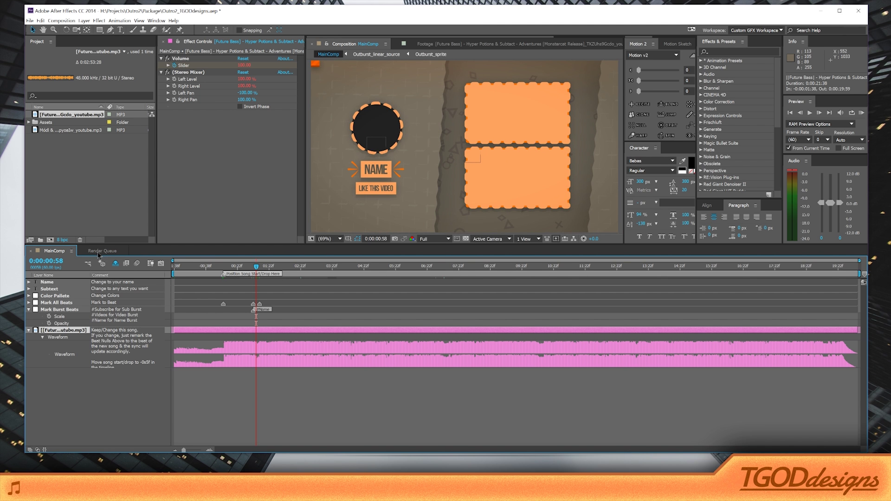
Step: Check in the Render Queue that MainComp is Queued, then return to the MainComp timeline
left_click(156, 21)
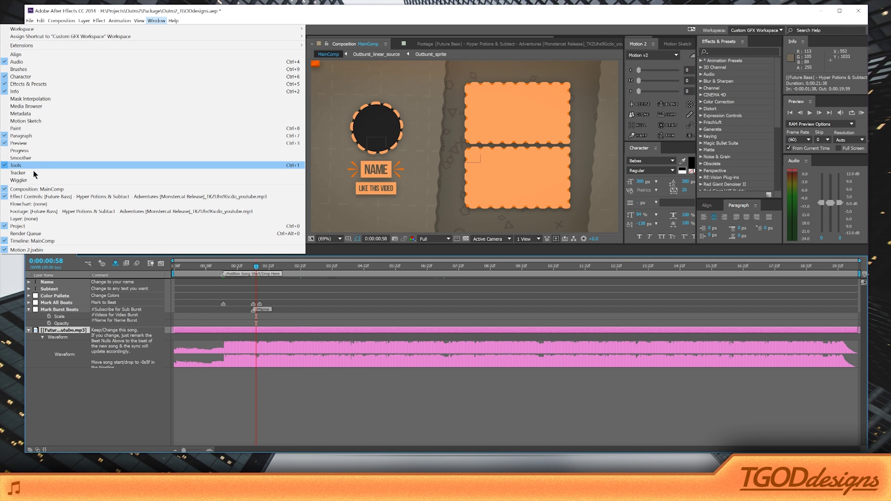
left_click(33, 236)
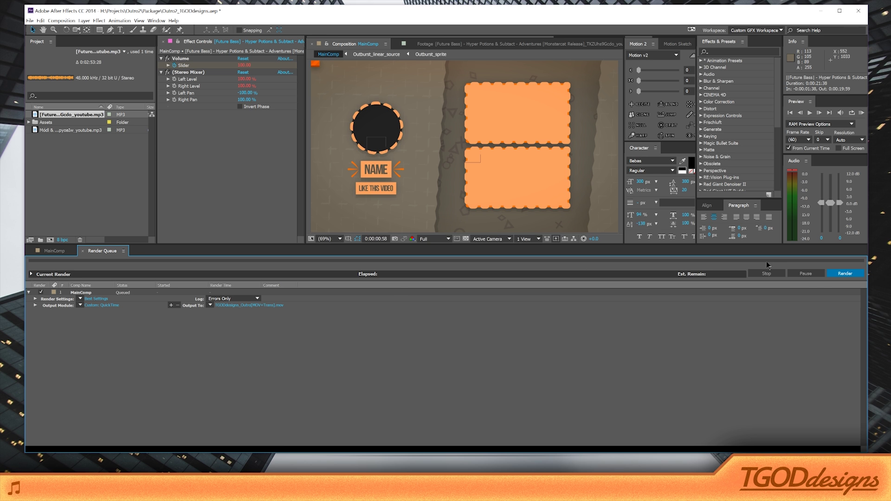
left_click(846, 274)
left_click(30, 21)
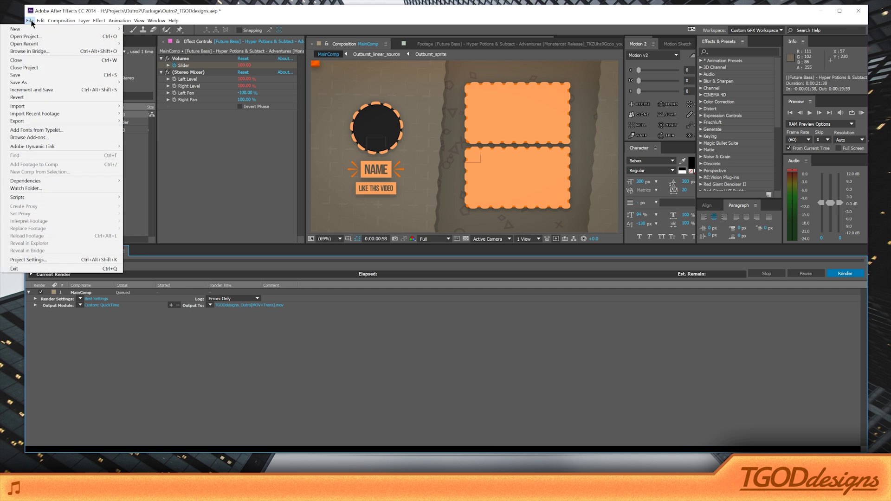
left_click(479, 332)
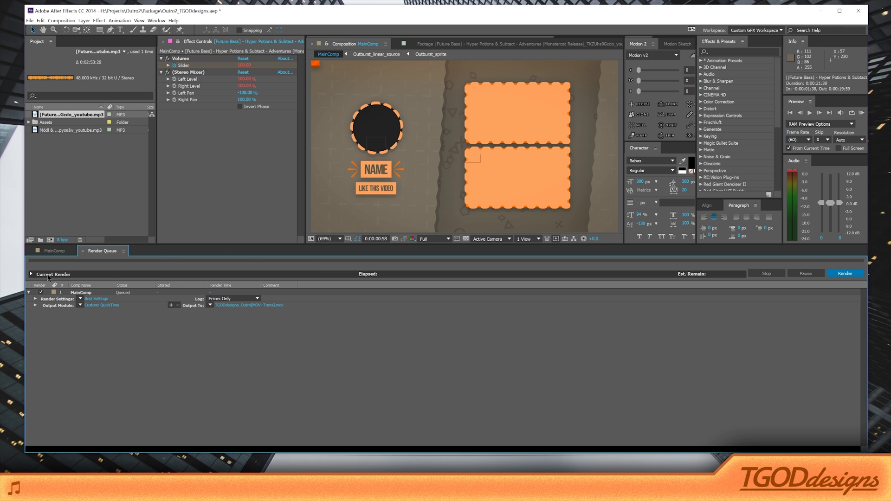
left_click(53, 252)
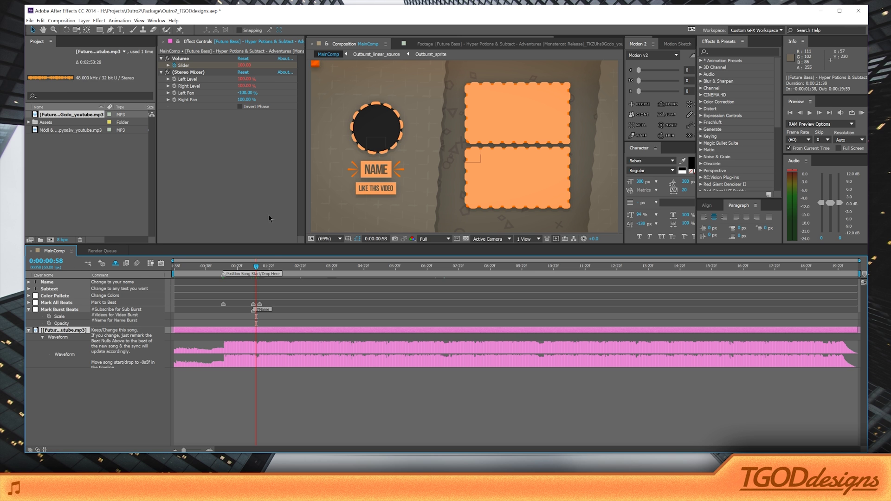
left_click_drag(256, 268, 259, 269)
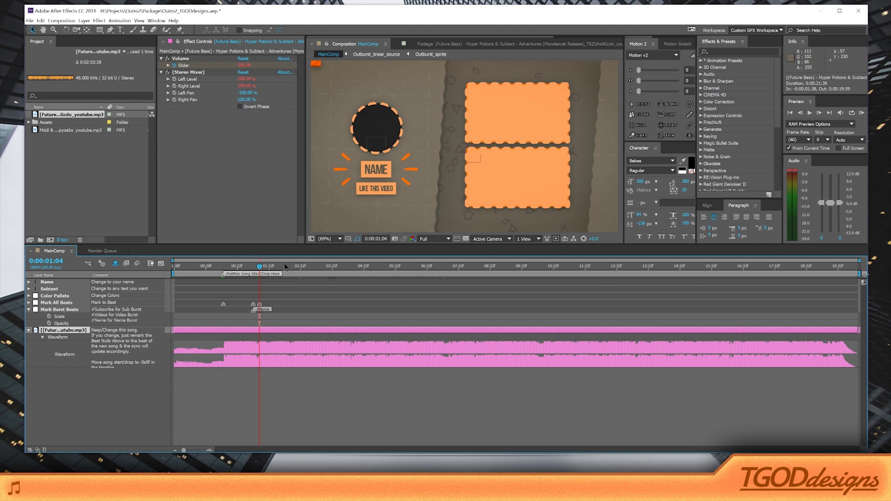